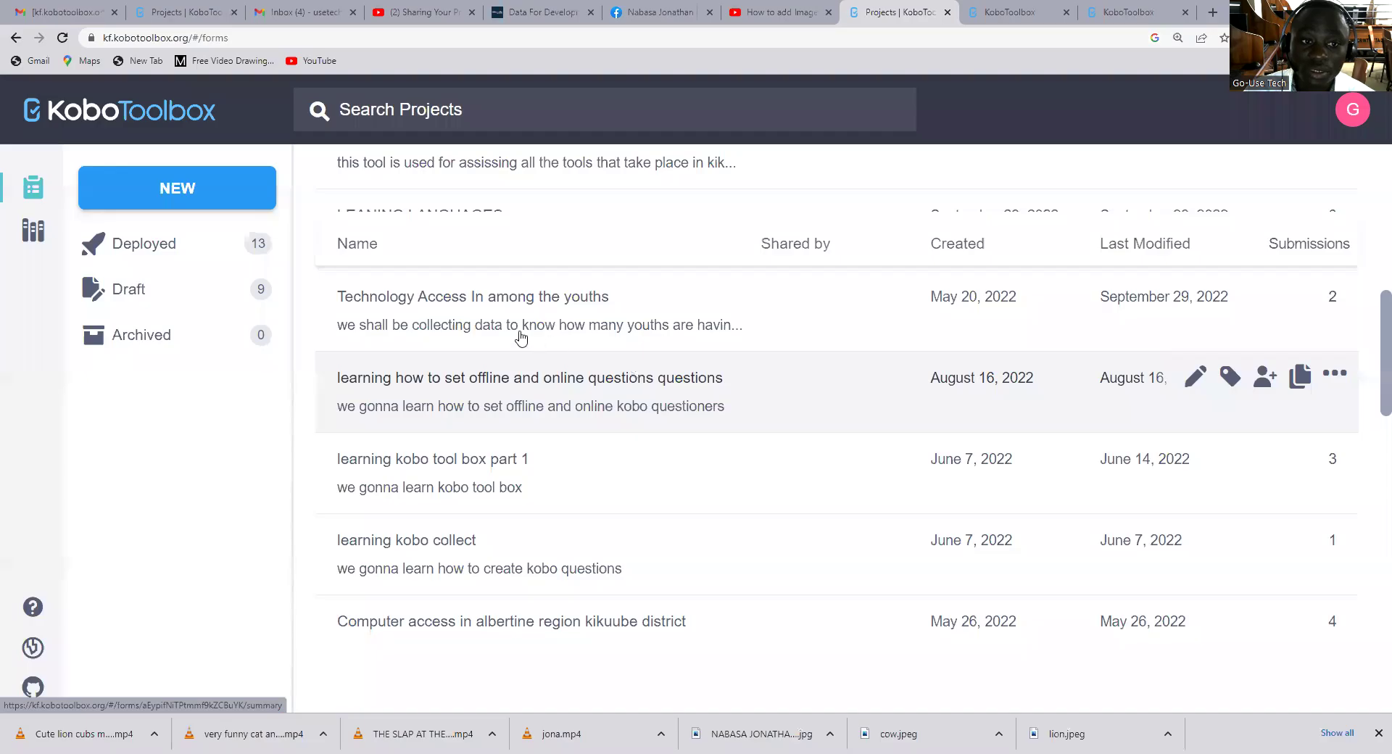
Scroll the projects list up until the HHVulnerability_Capacity_Survey_USA row is visible
scroll(595, 368, up, 3)
scroll(548, 373, up, 1)
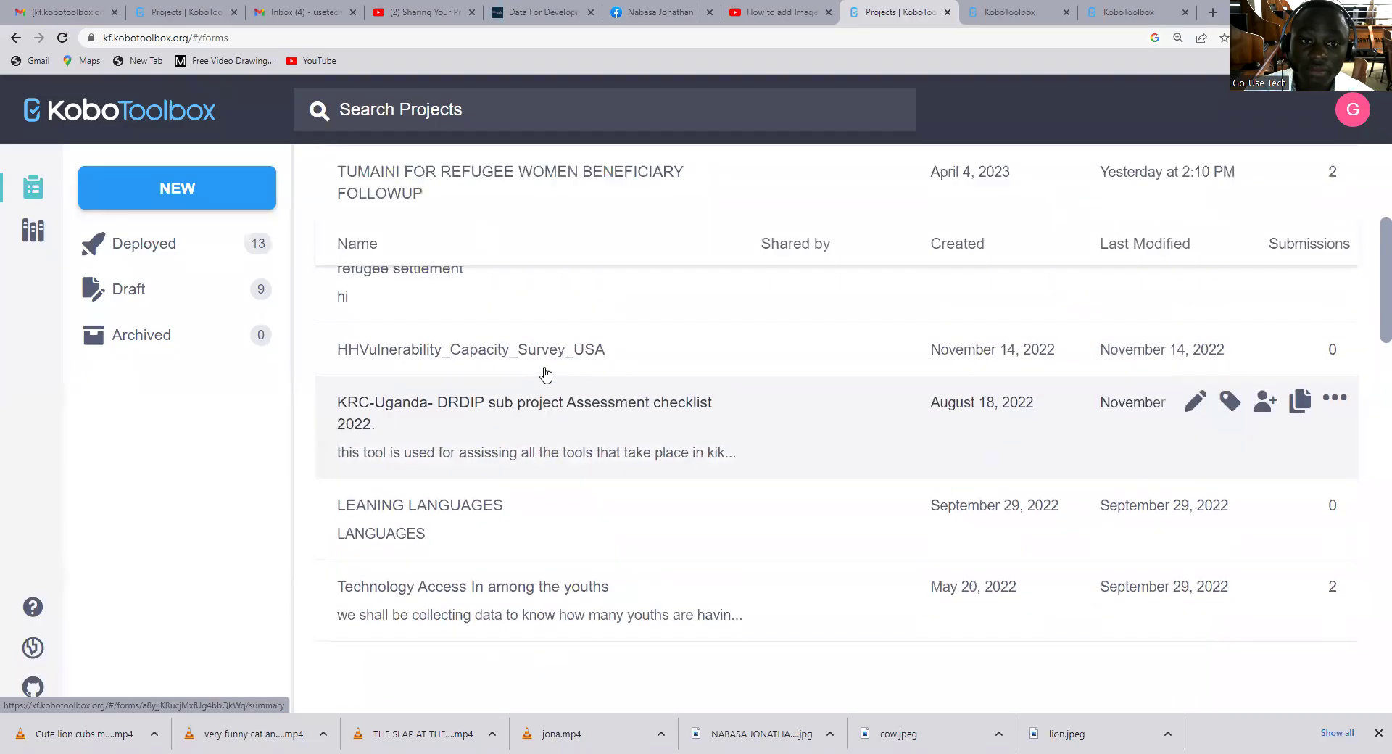
Open HHVulnerability_Capacity_Survey_USA's Sharing settings to see who has access to the project
click(483, 352)
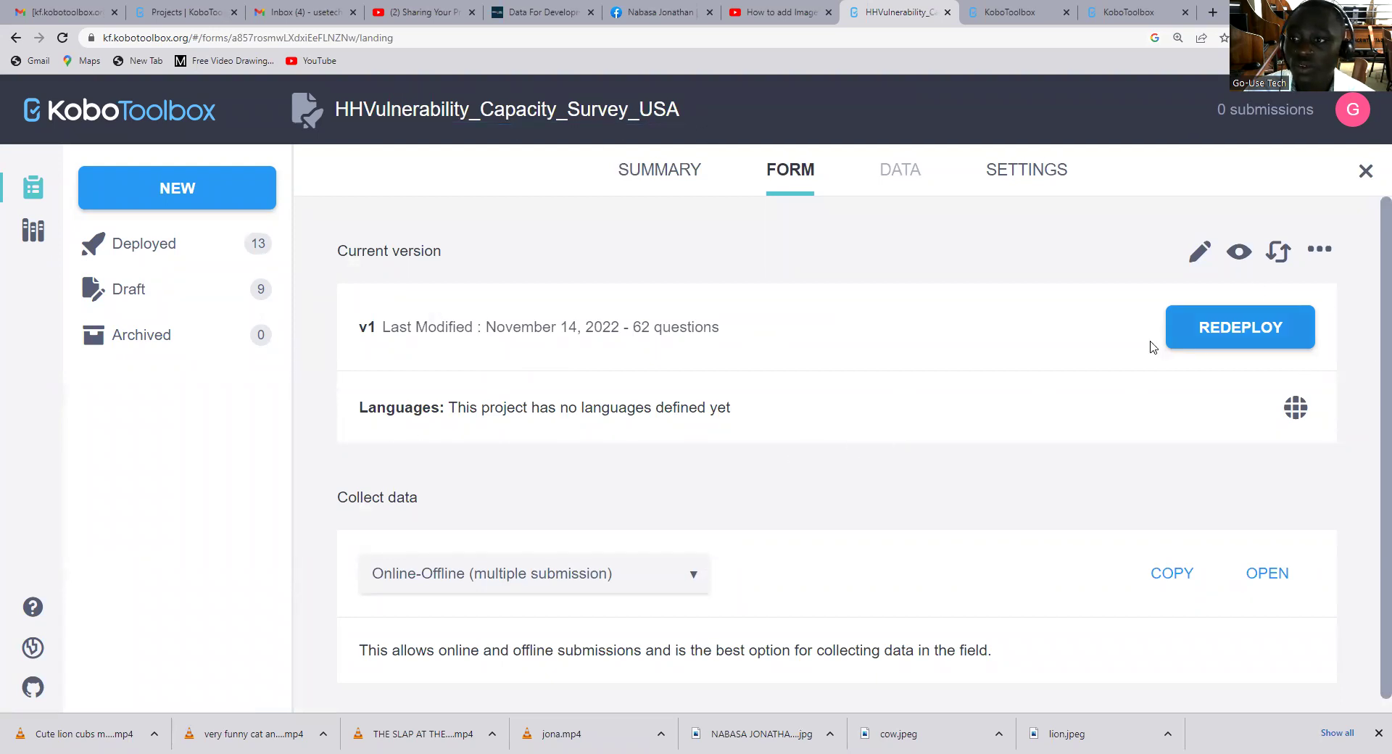
click(1044, 176)
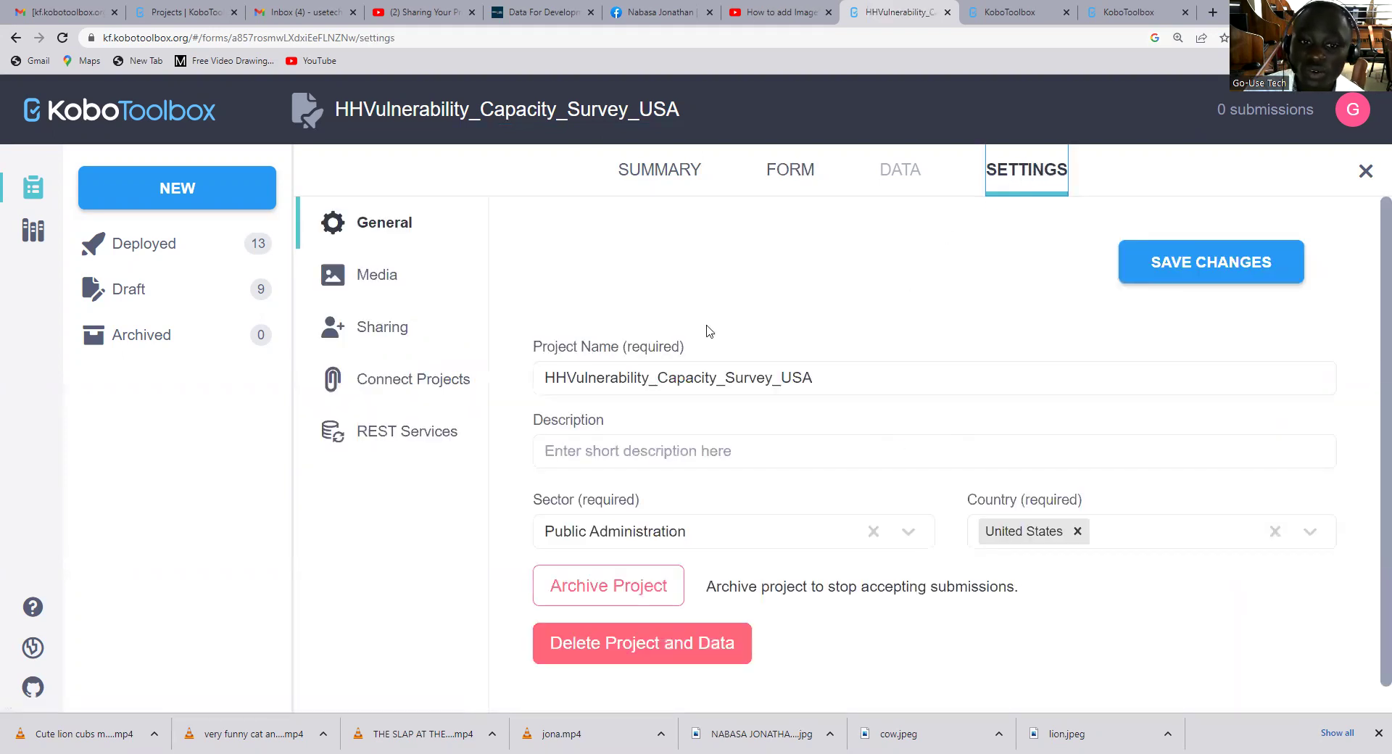
click(388, 330)
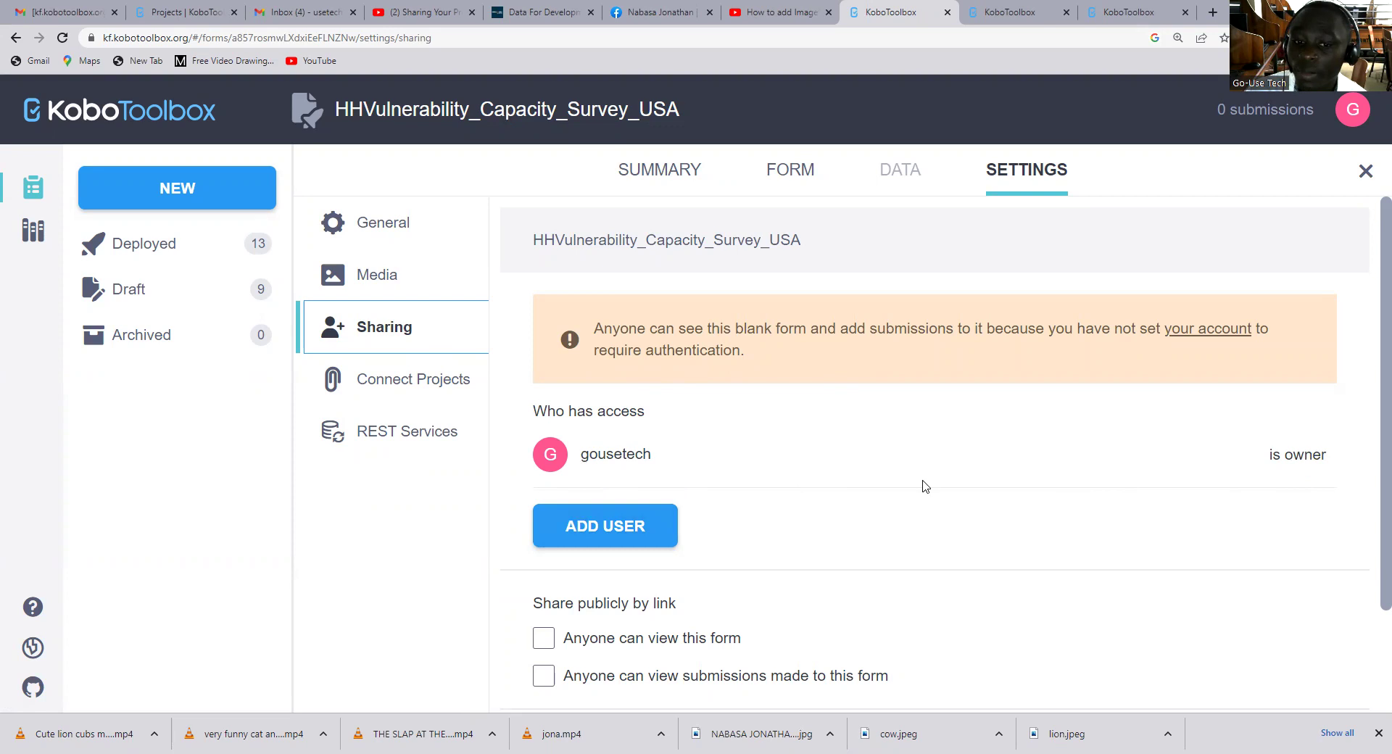
scroll(740, 487, down, 1)
scroll(739, 487, down, 1)
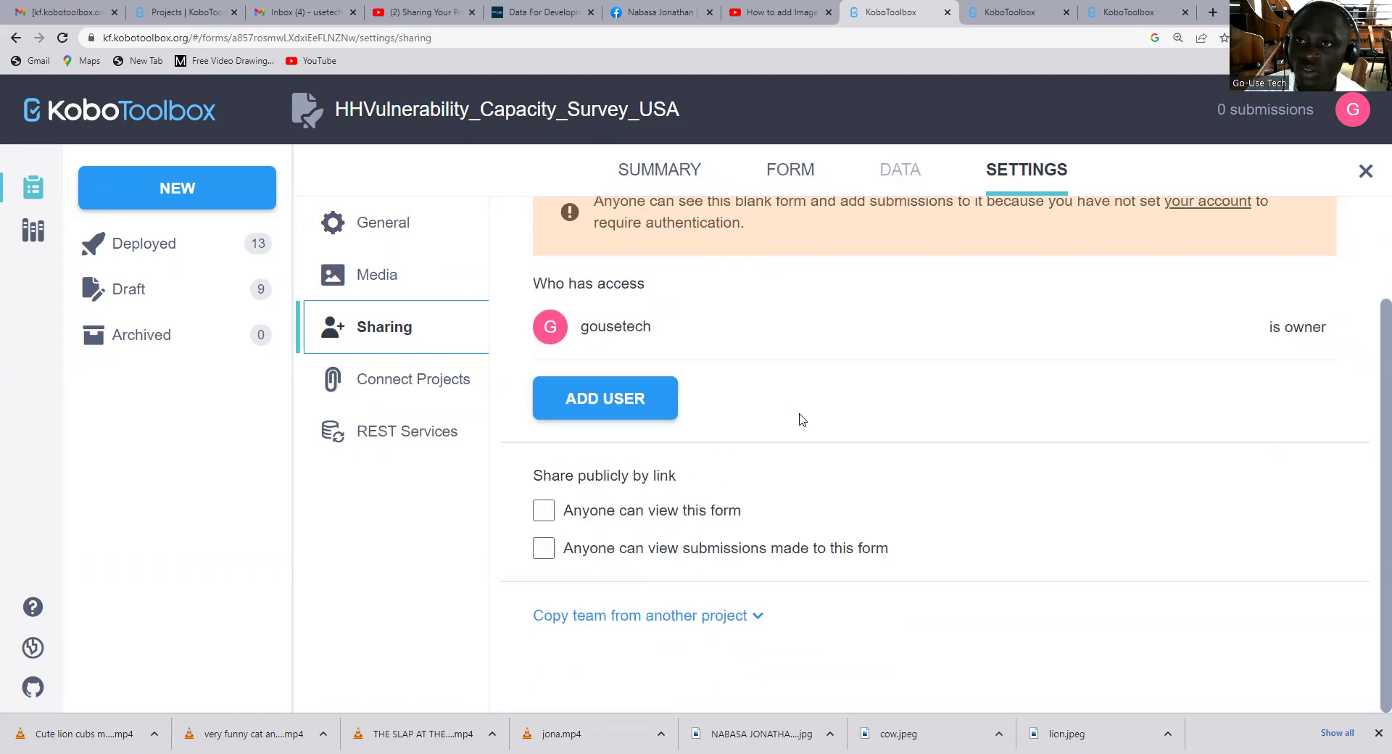
scroll(721, 388, up, 2)
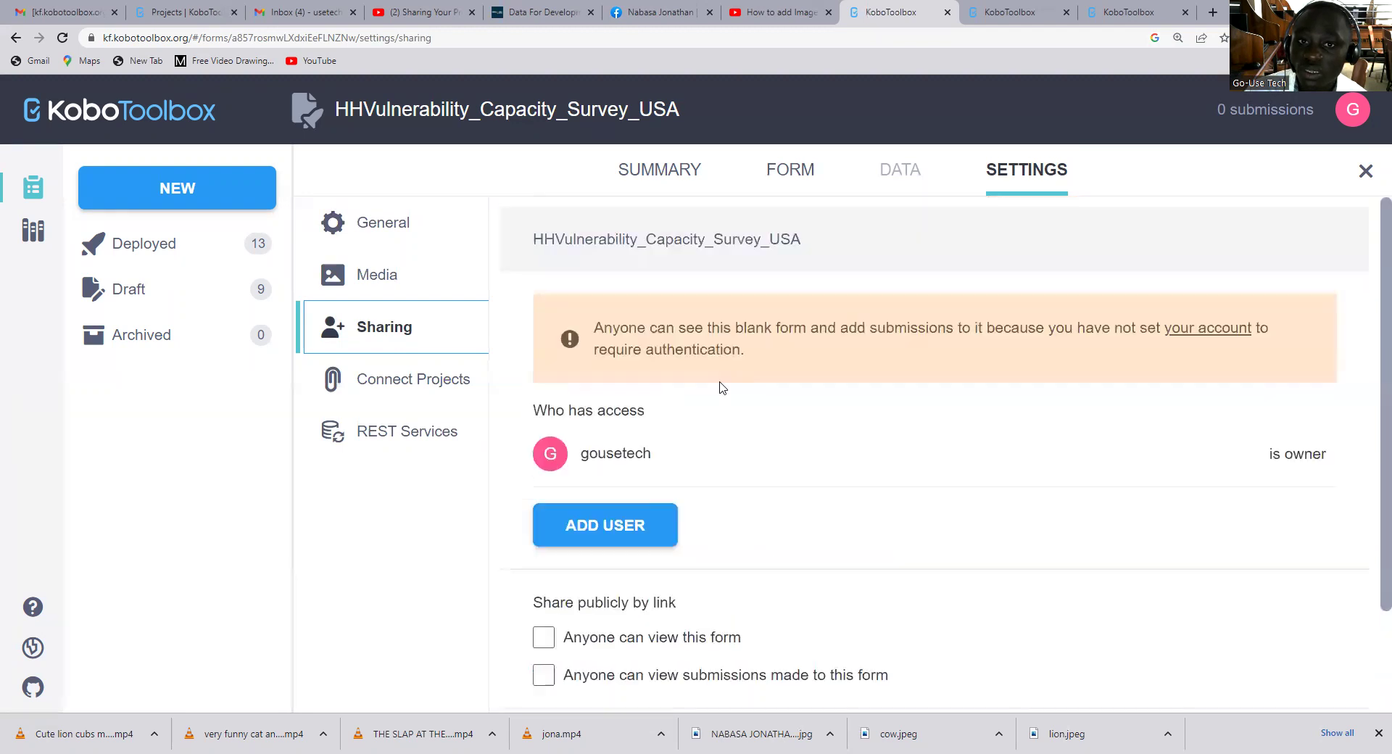
Start adding a new user and enter the collaborator's username
click(622, 526)
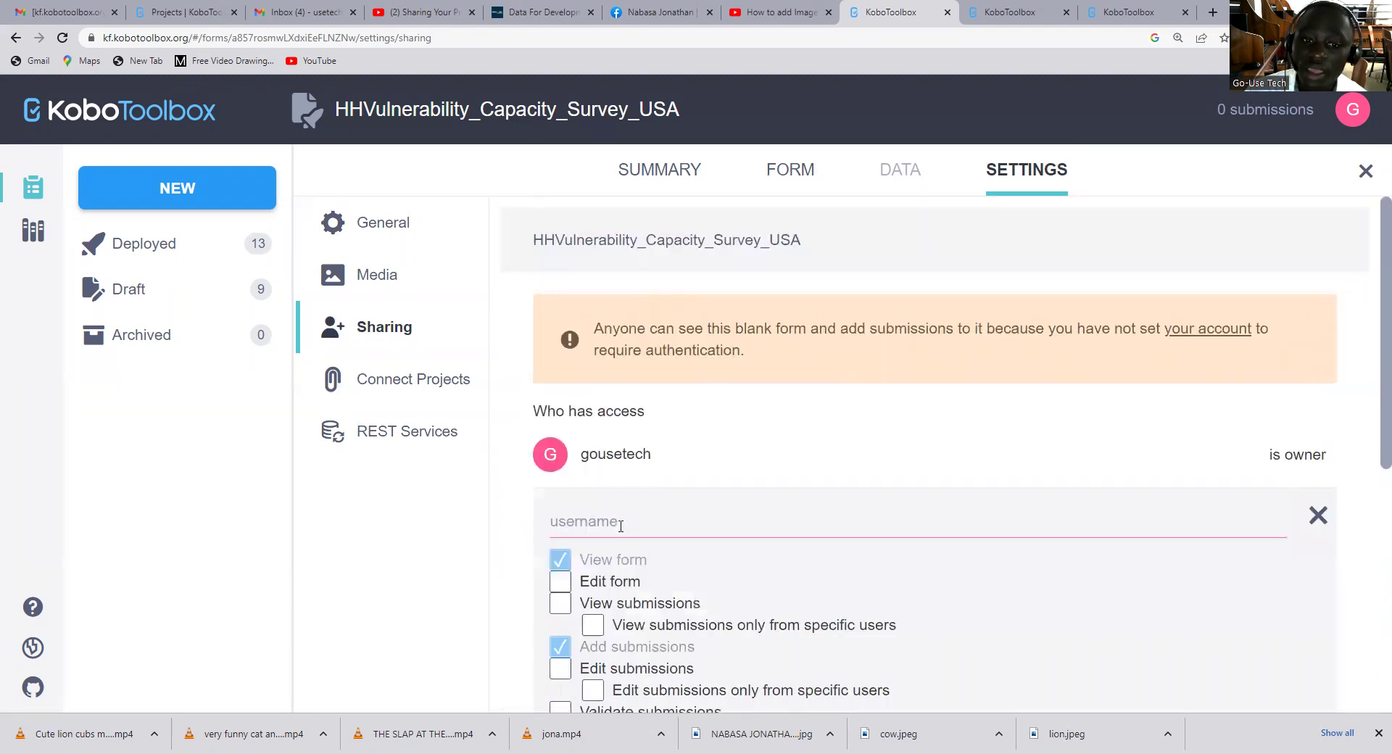
click(637, 524)
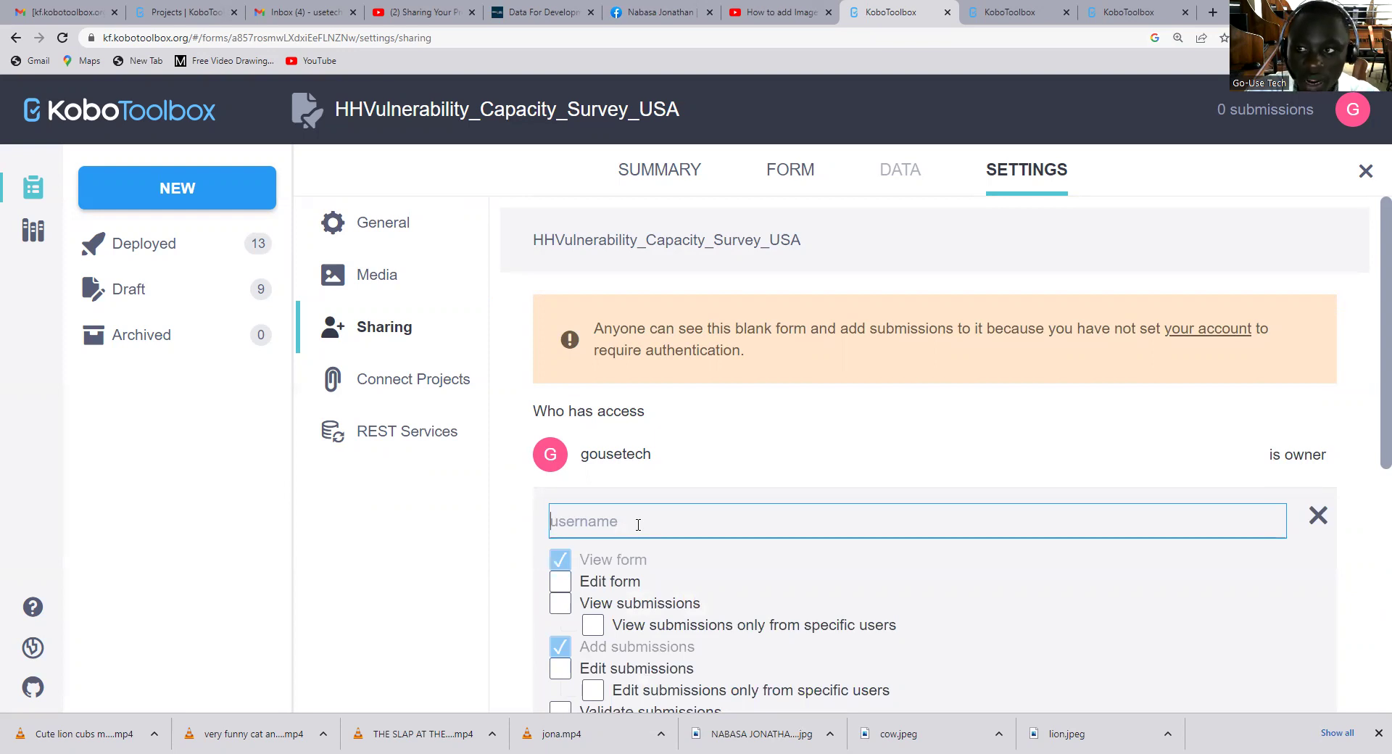
text(n)
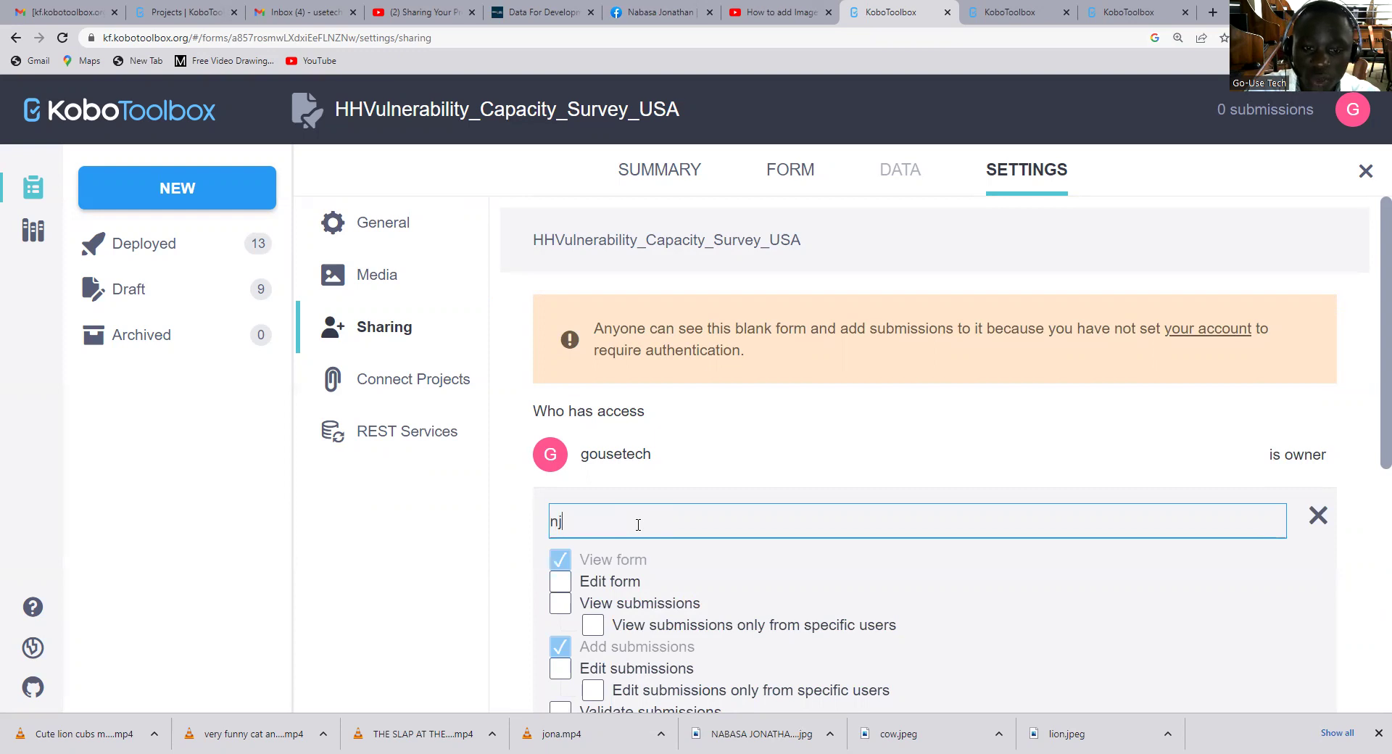
text(jonathan)
scroll(697, 534, down, 1)
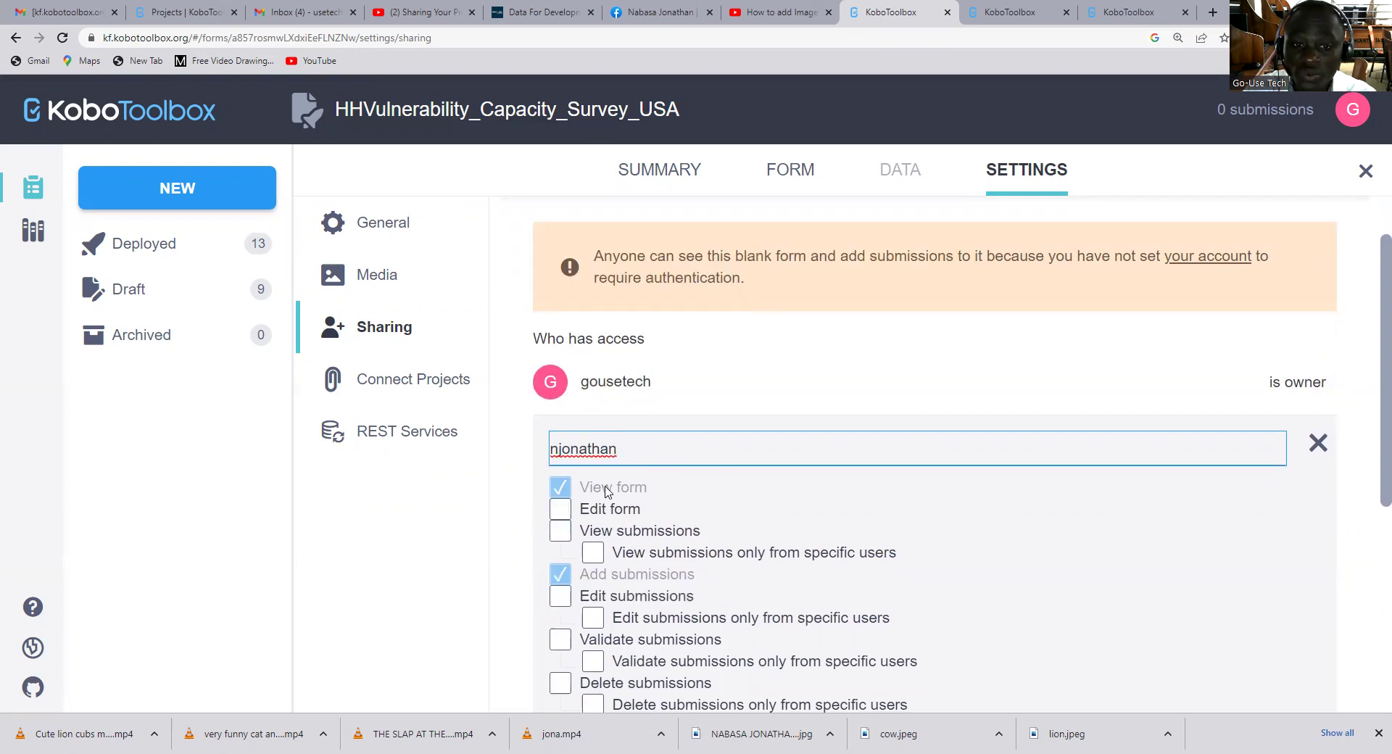
Tick Edit form, View, Edit, Validate and Delete submissions, plus Manage project
click(560, 509)
click(627, 531)
scroll(652, 516, down, 2)
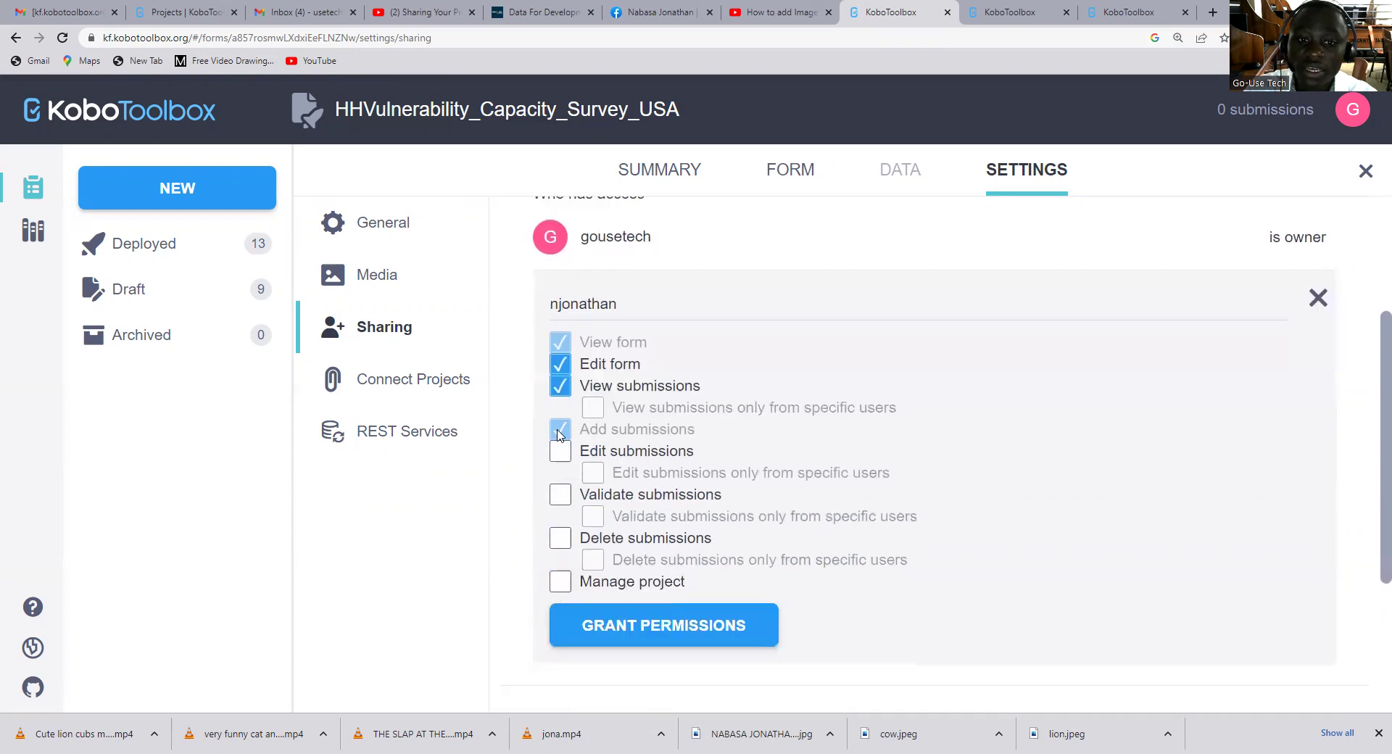
click(563, 457)
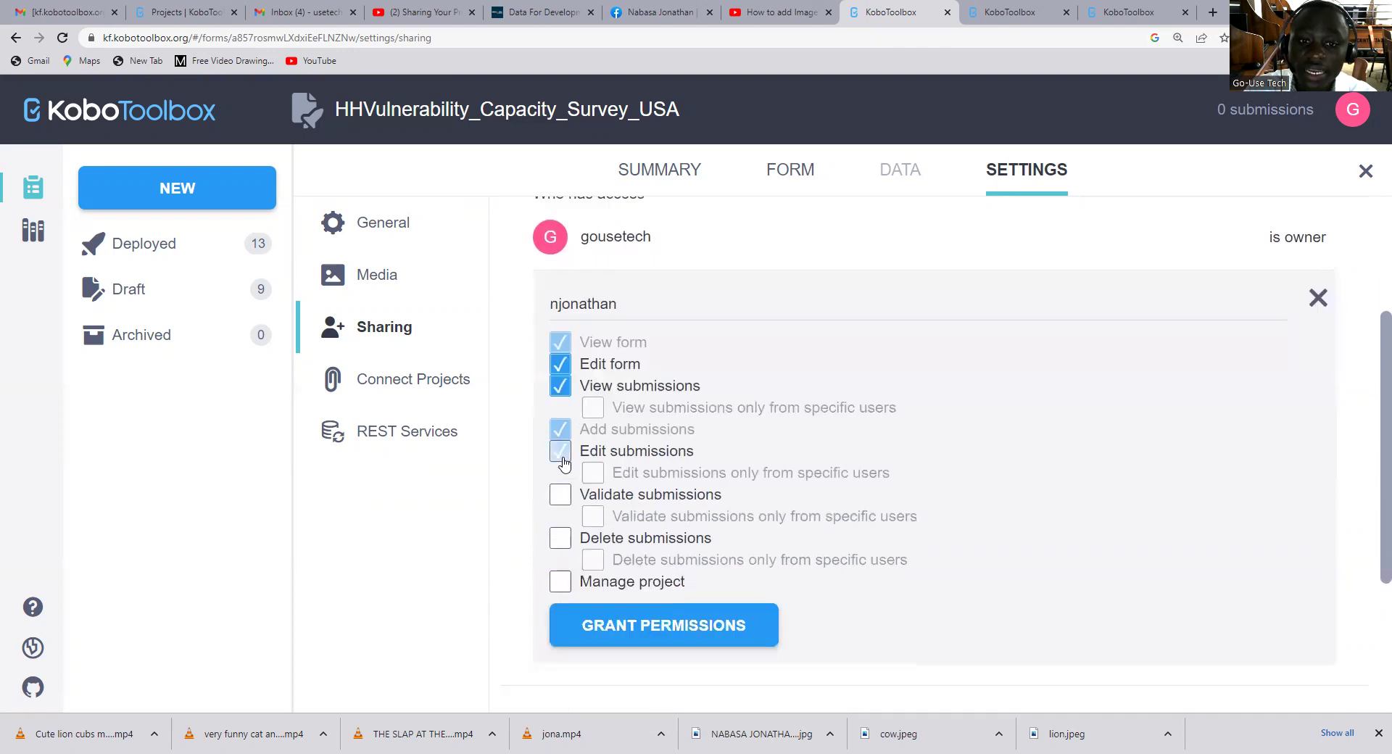
click(560, 494)
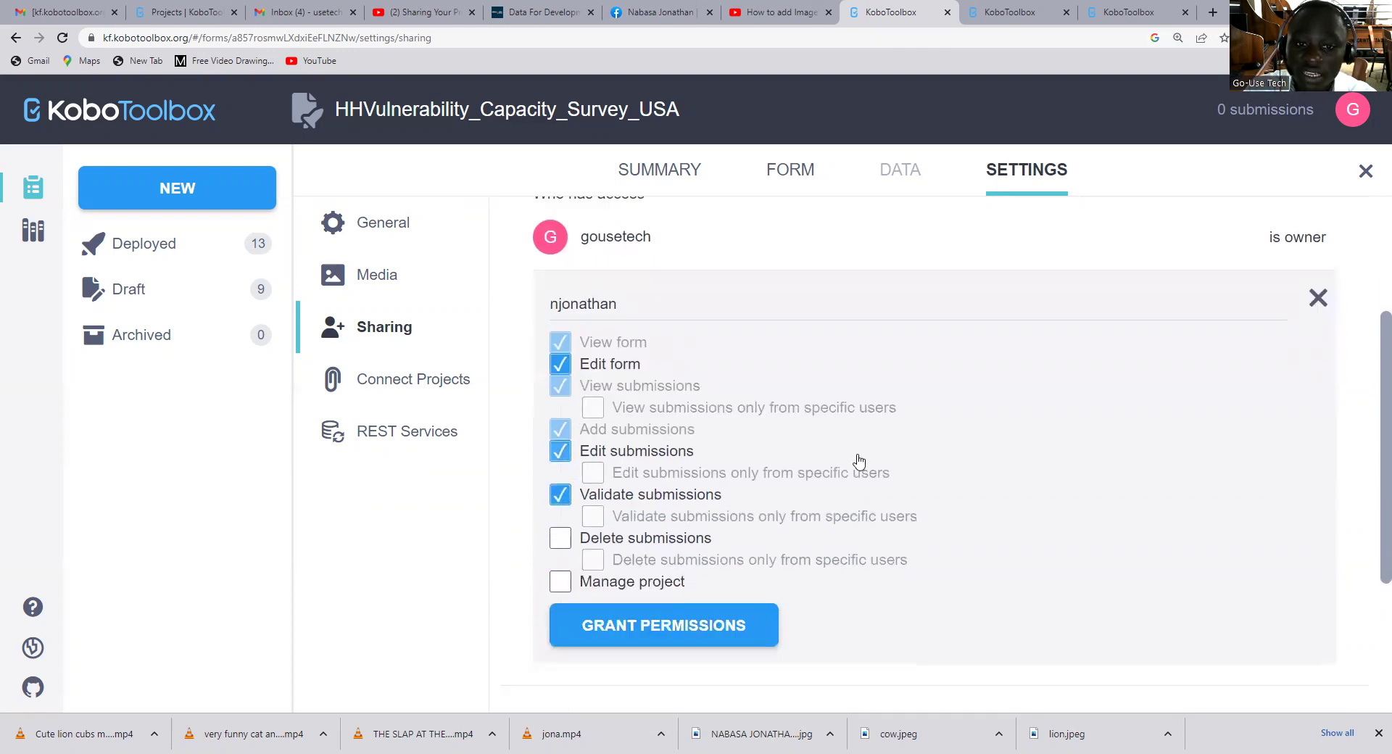
click(560, 538)
click(560, 581)
scroll(891, 491, up, 3)
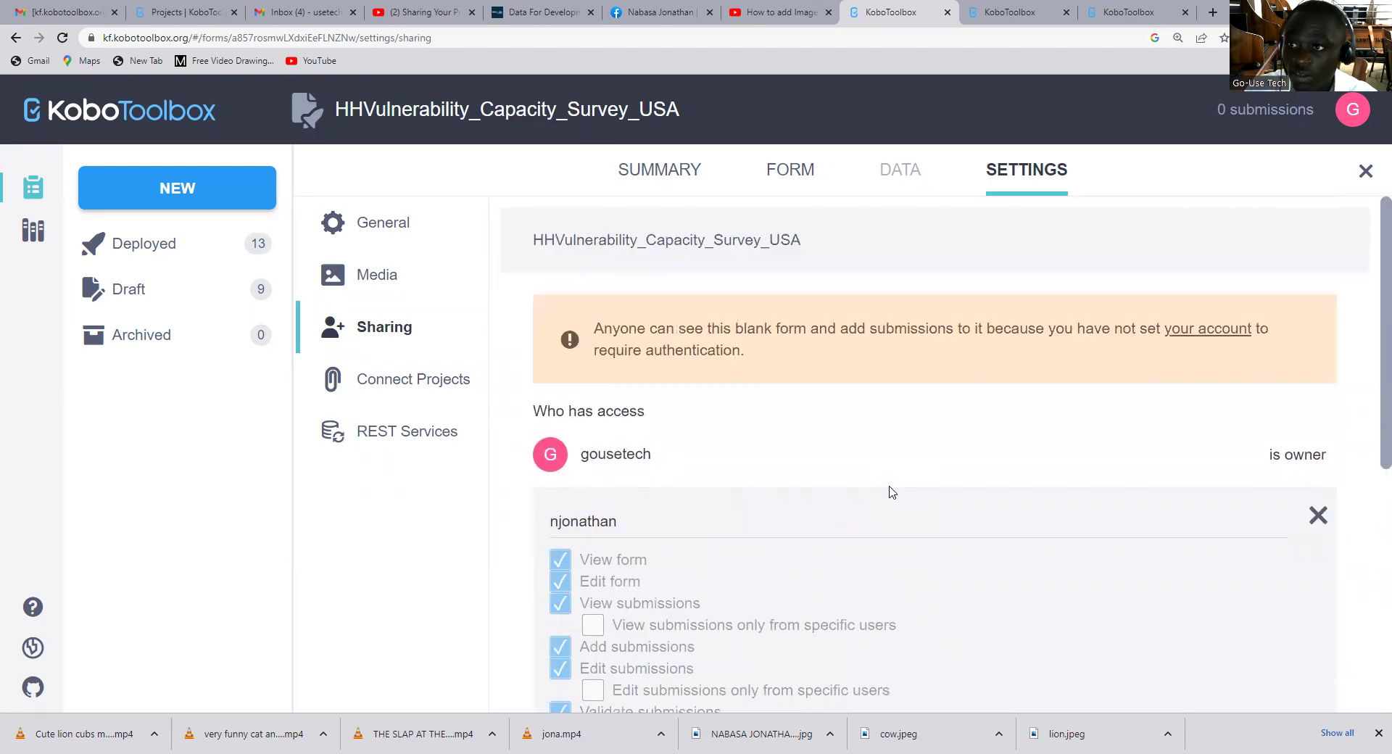
scroll(891, 491, down, 6)
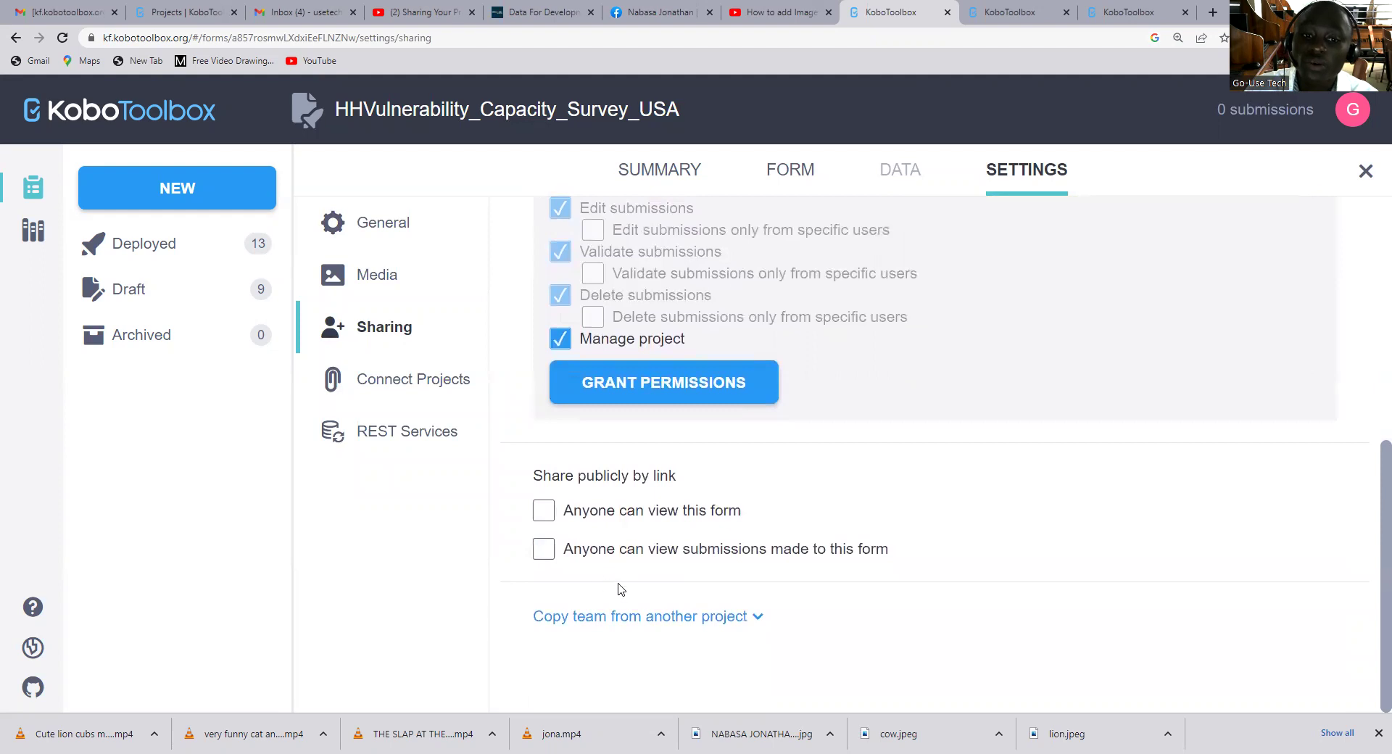
Grant the permissions, confirm the collaborator holds every permission, and close the editor
click(663, 392)
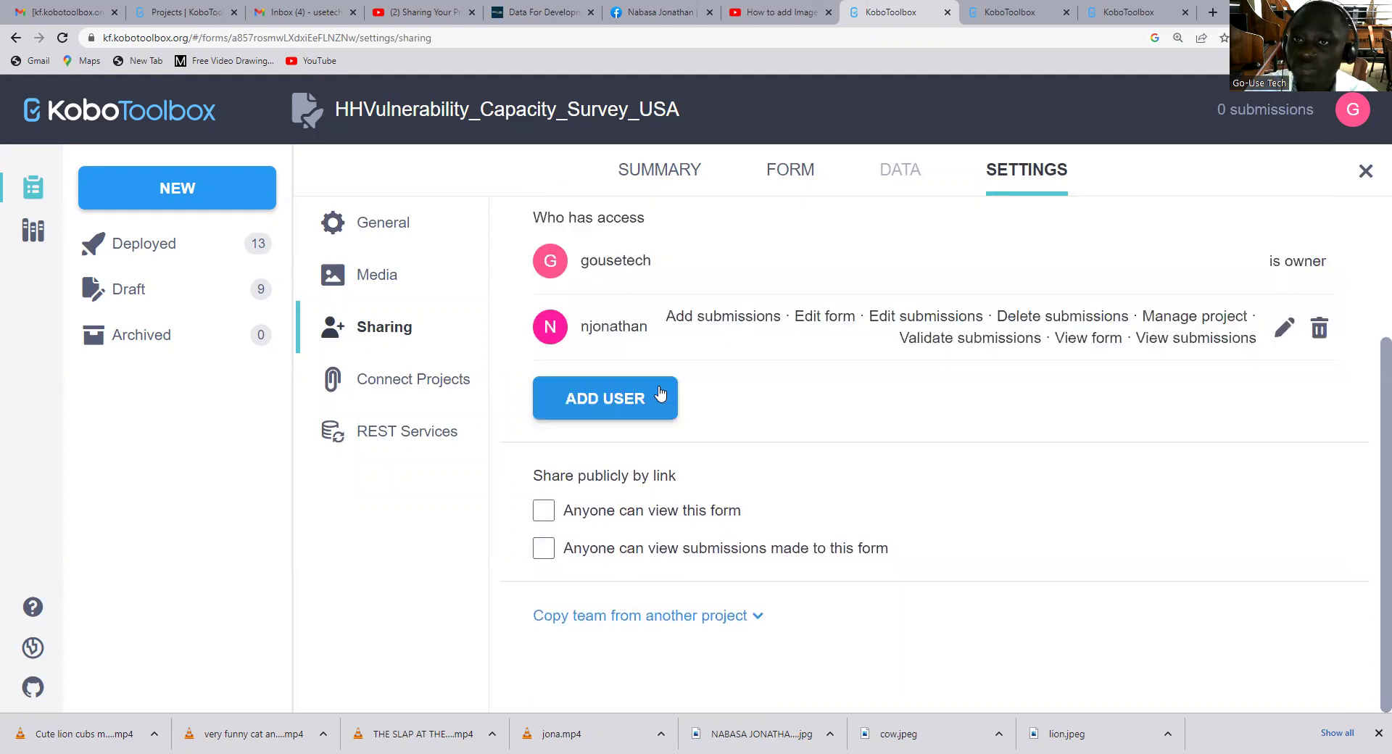
scroll(760, 420, up, 1)
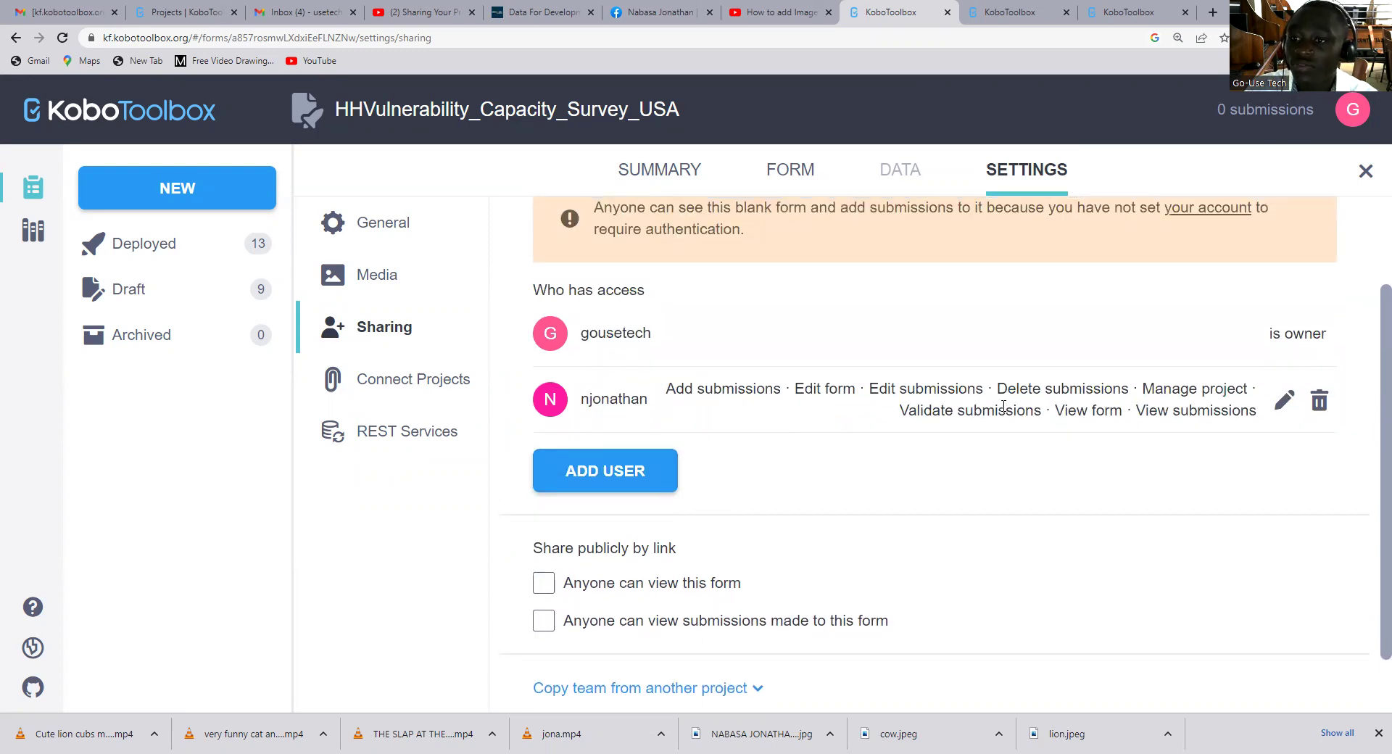
click(1283, 401)
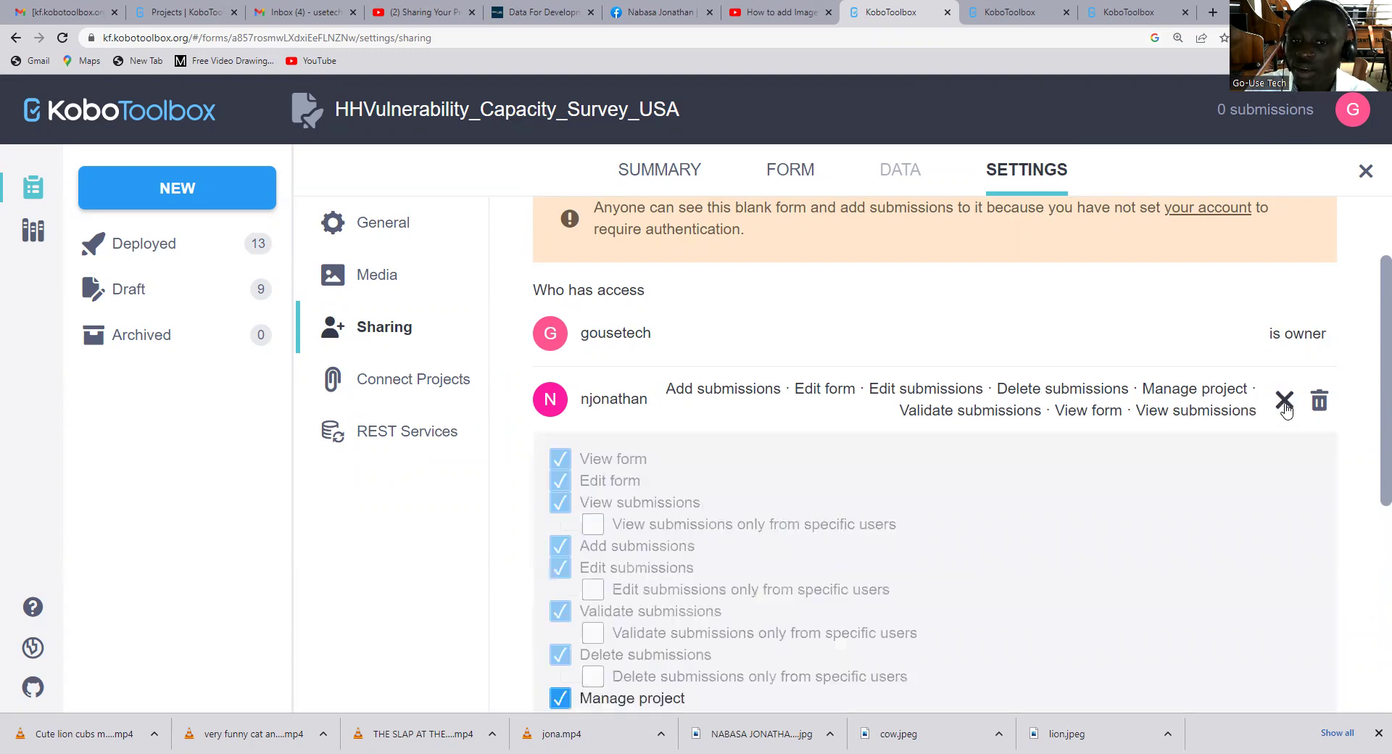
scroll(592, 611, down, 4)
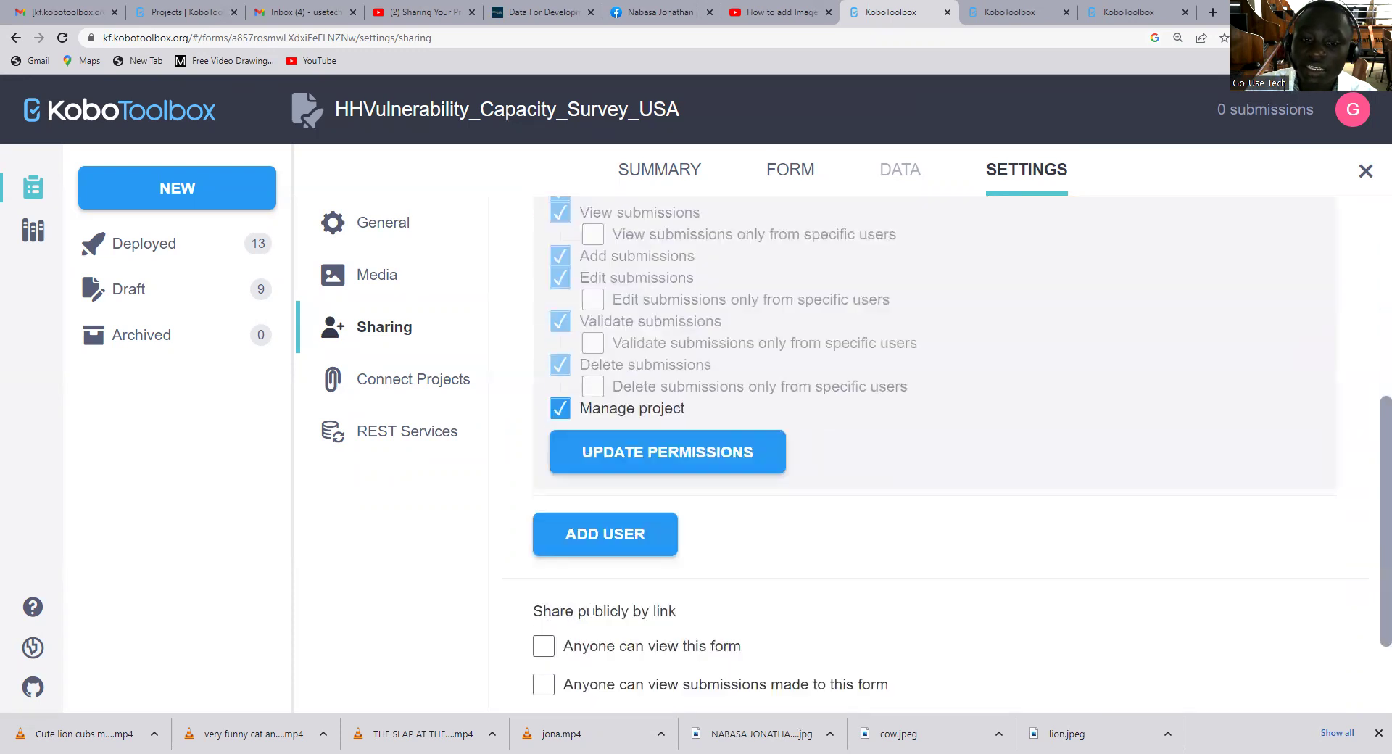
scroll(708, 391, up, 2)
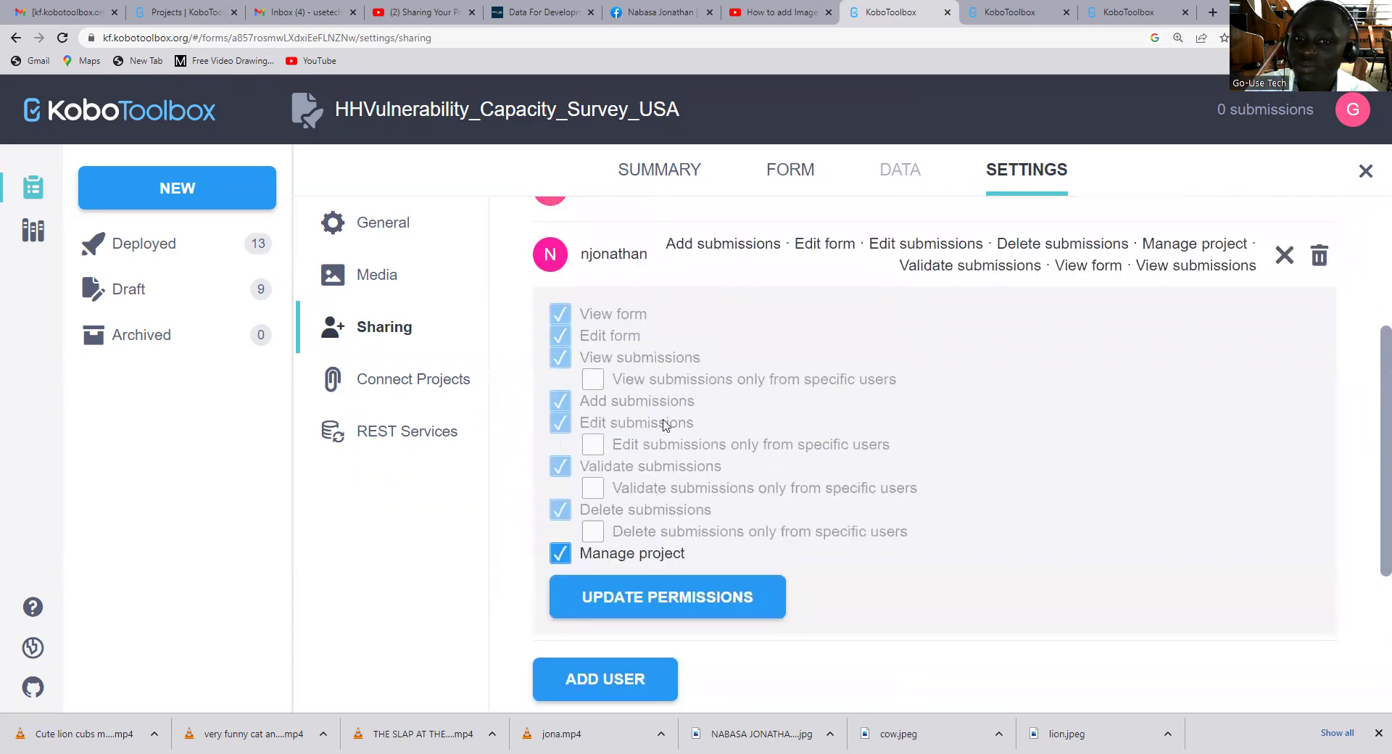
click(1283, 255)
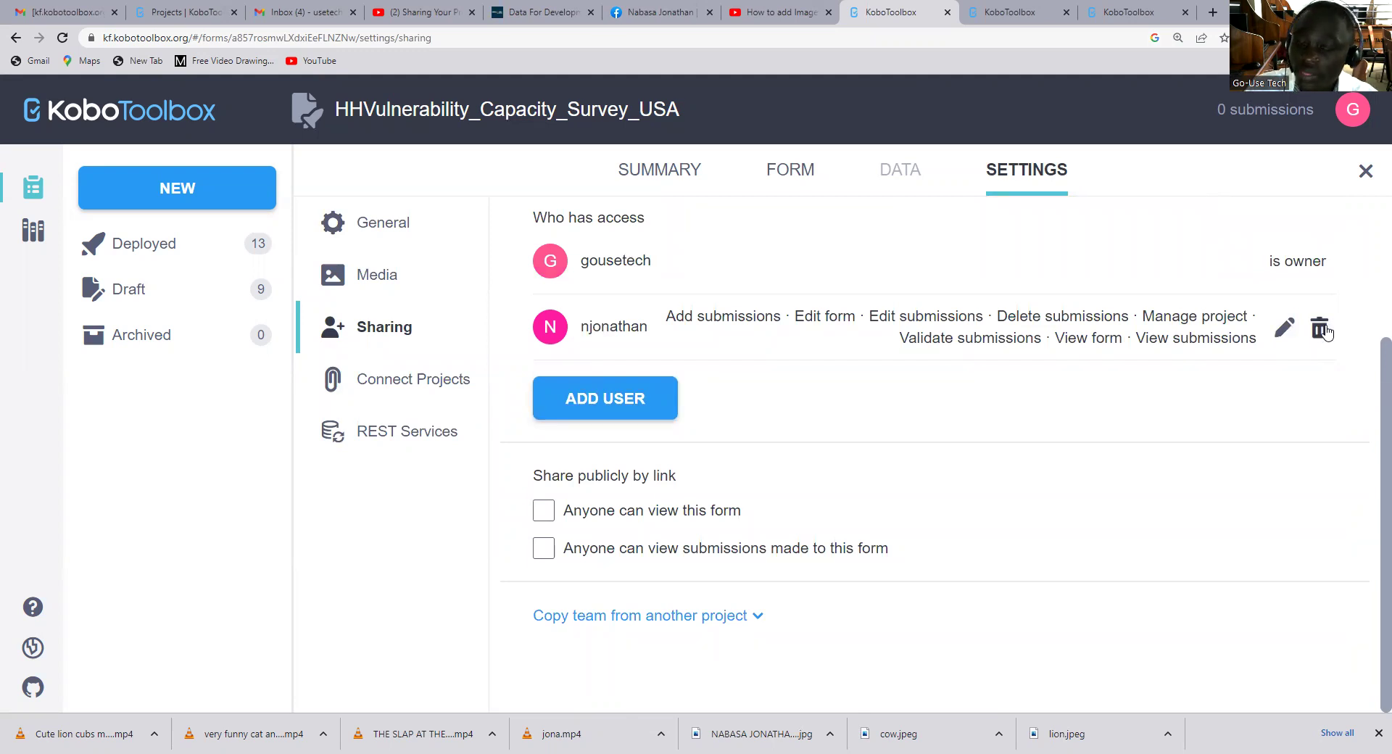
In the other KoboToolbox tab, refresh the page and sign out of the owner account
click(993, 12)
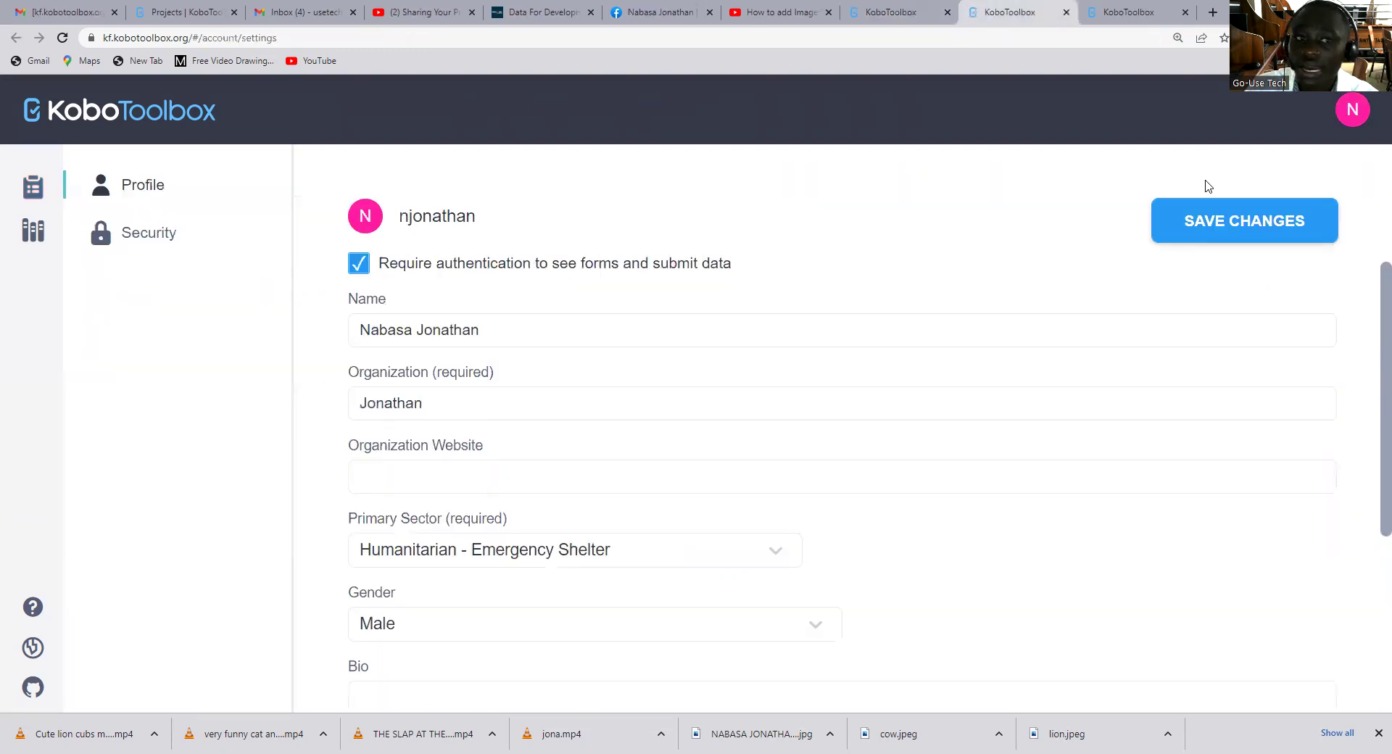
click(63, 38)
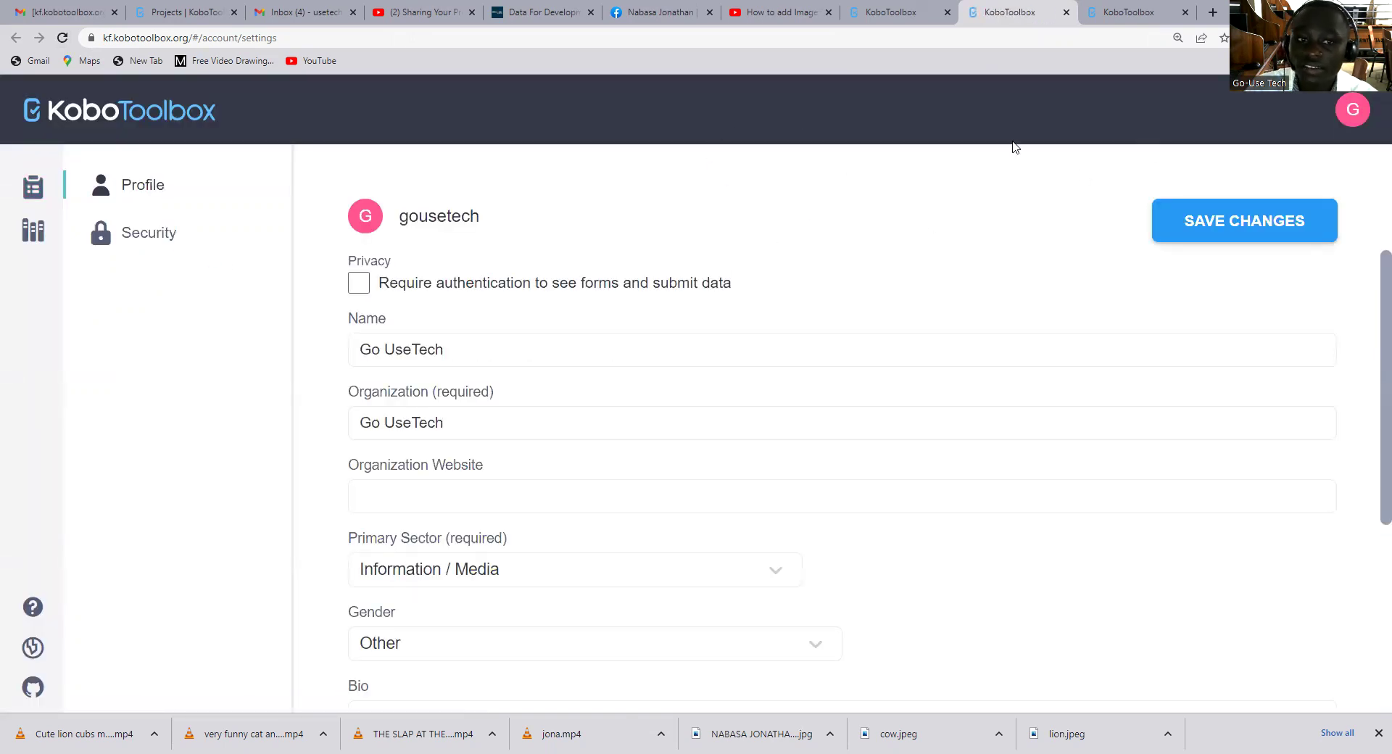
click(1351, 116)
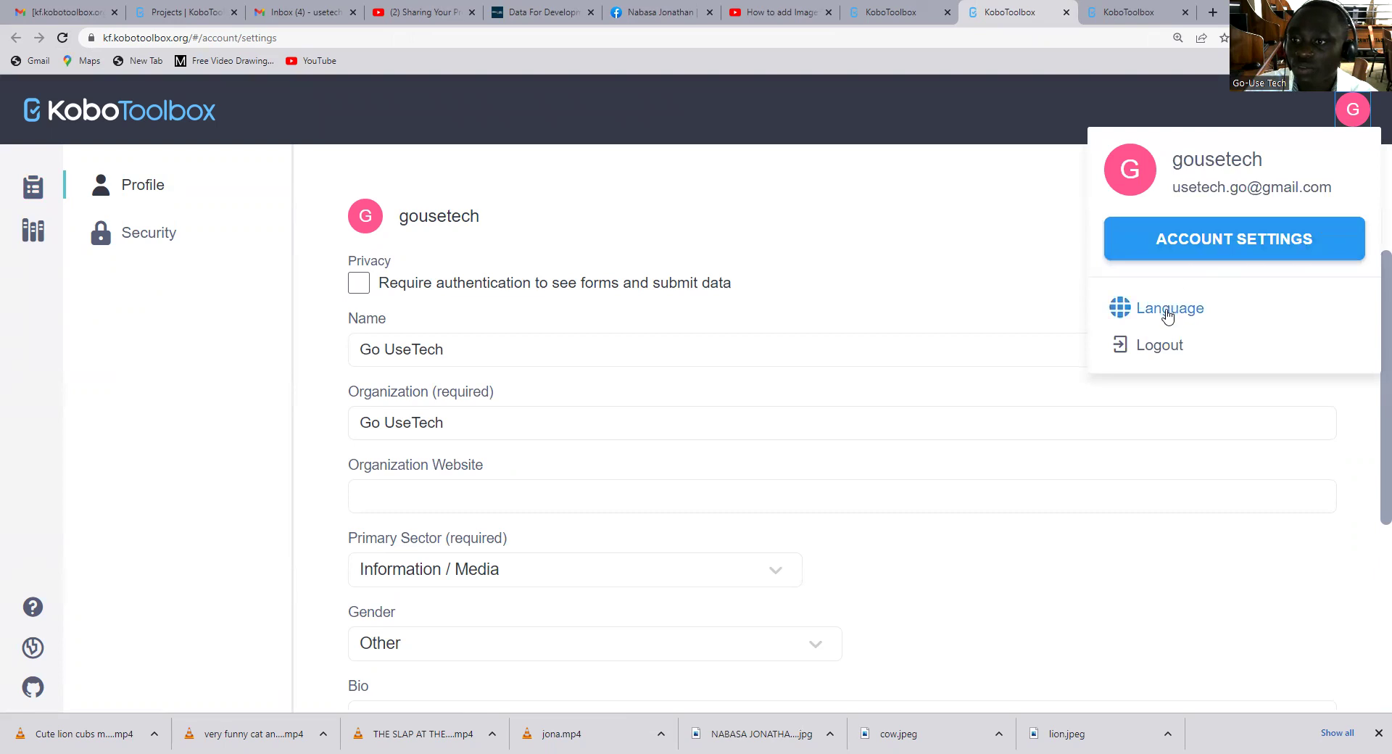
click(1160, 346)
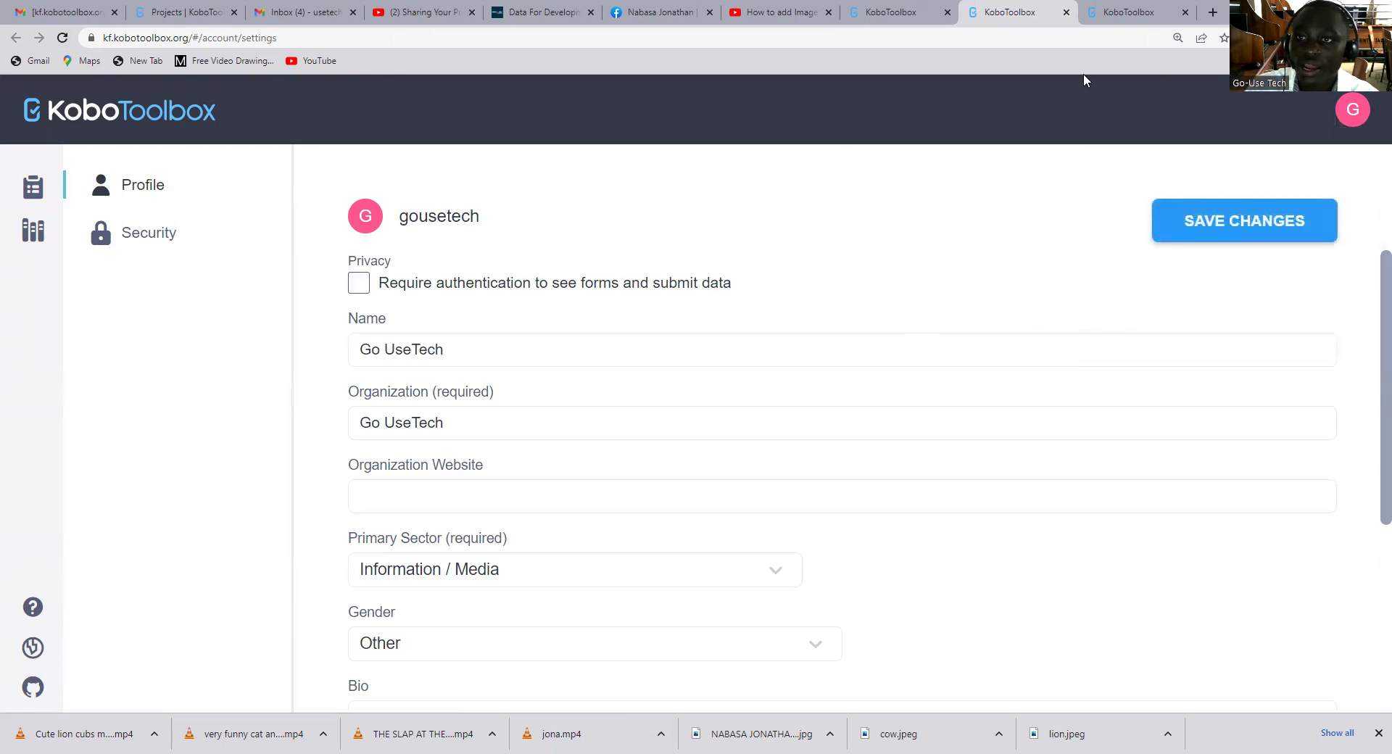
click(1351, 114)
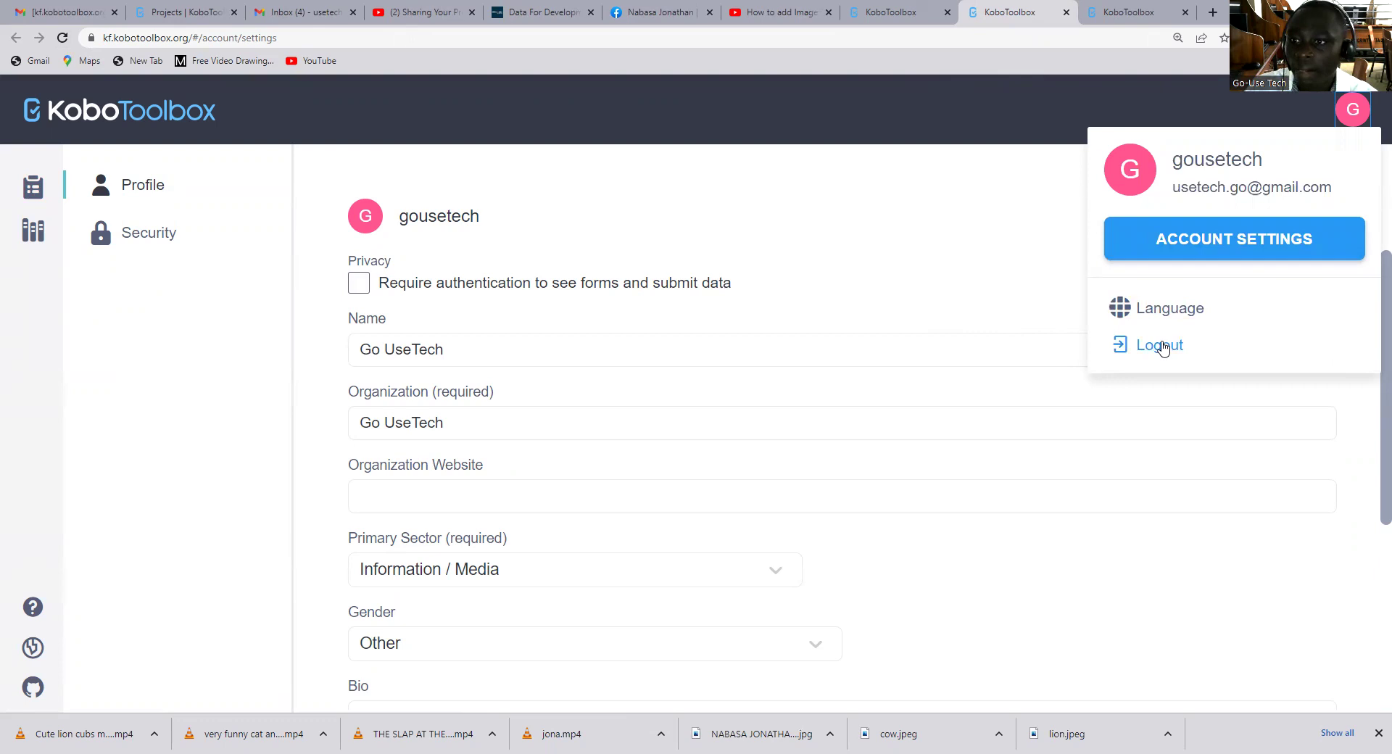
click(1161, 345)
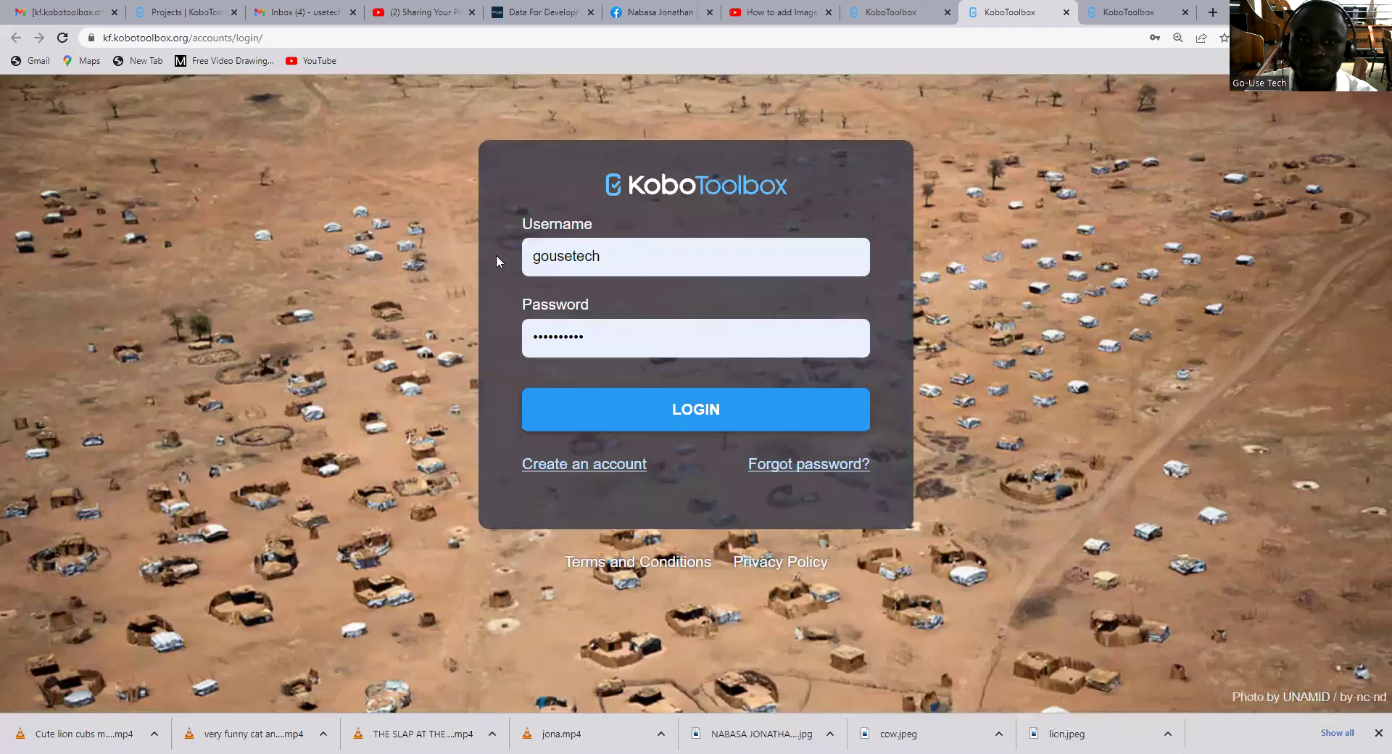
Log in with the collaborator's username and let Chrome save the password
double_click(526, 250)
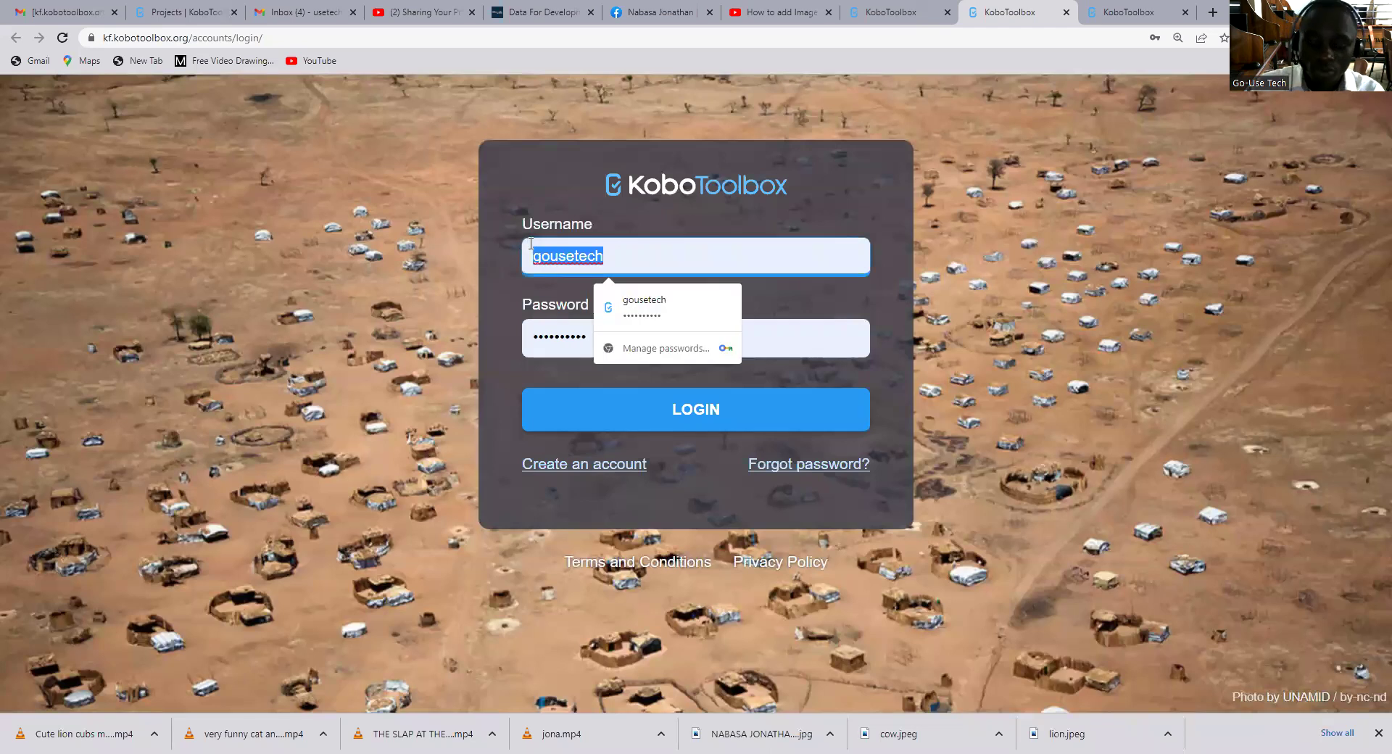
text(njonathan)
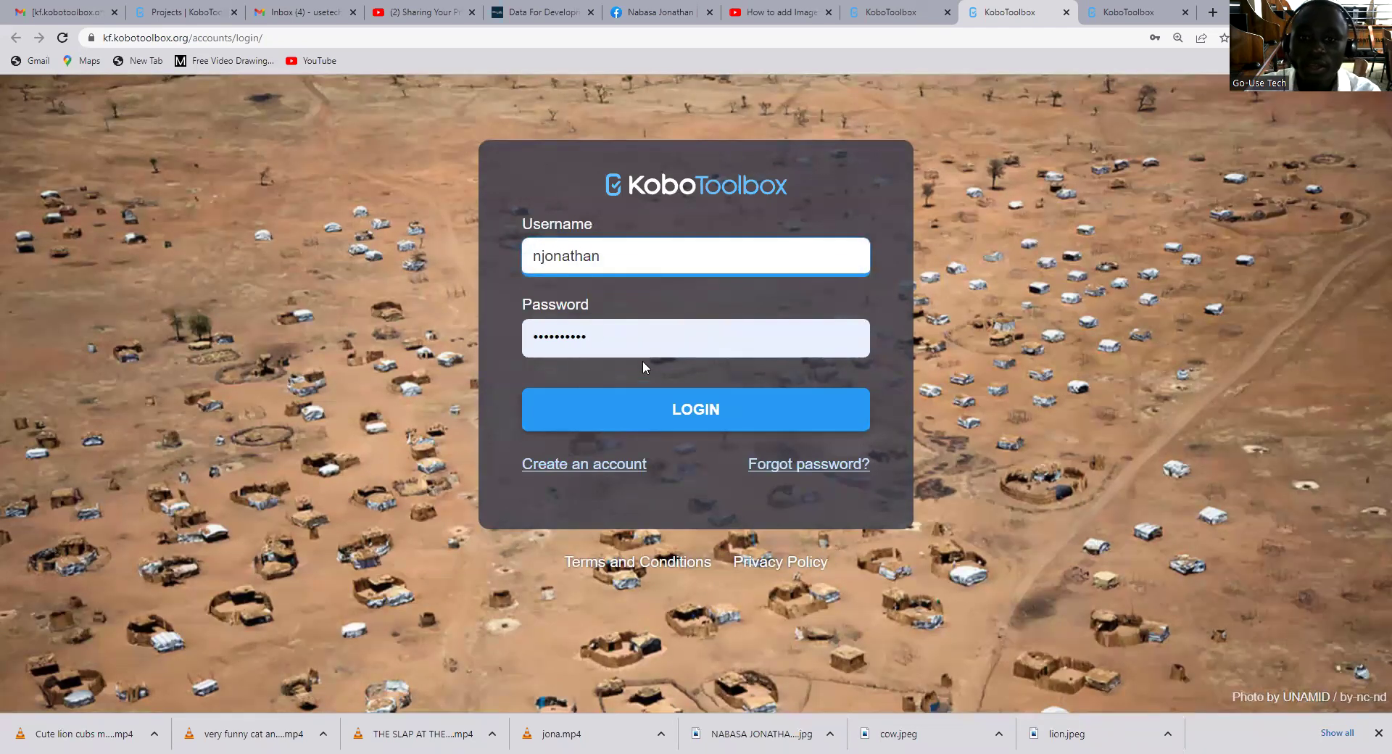
click(689, 409)
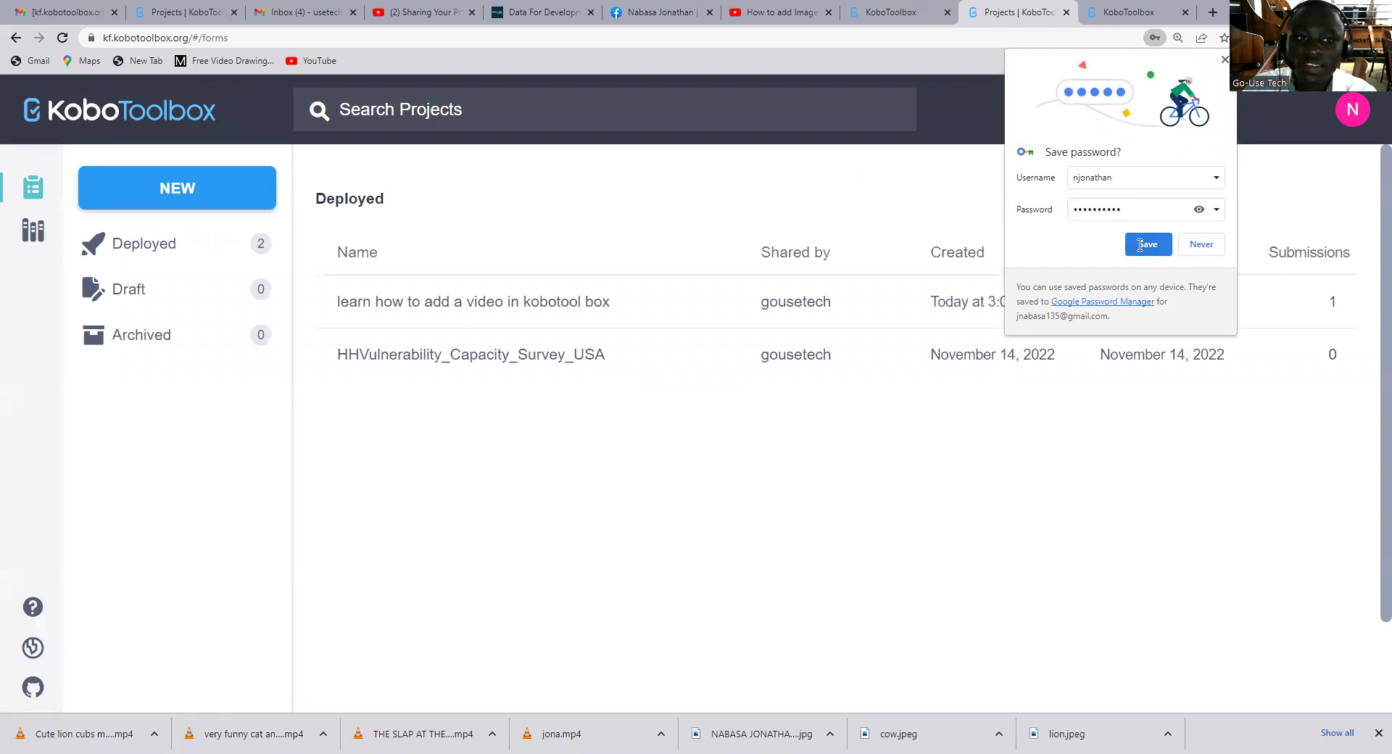
click(1145, 244)
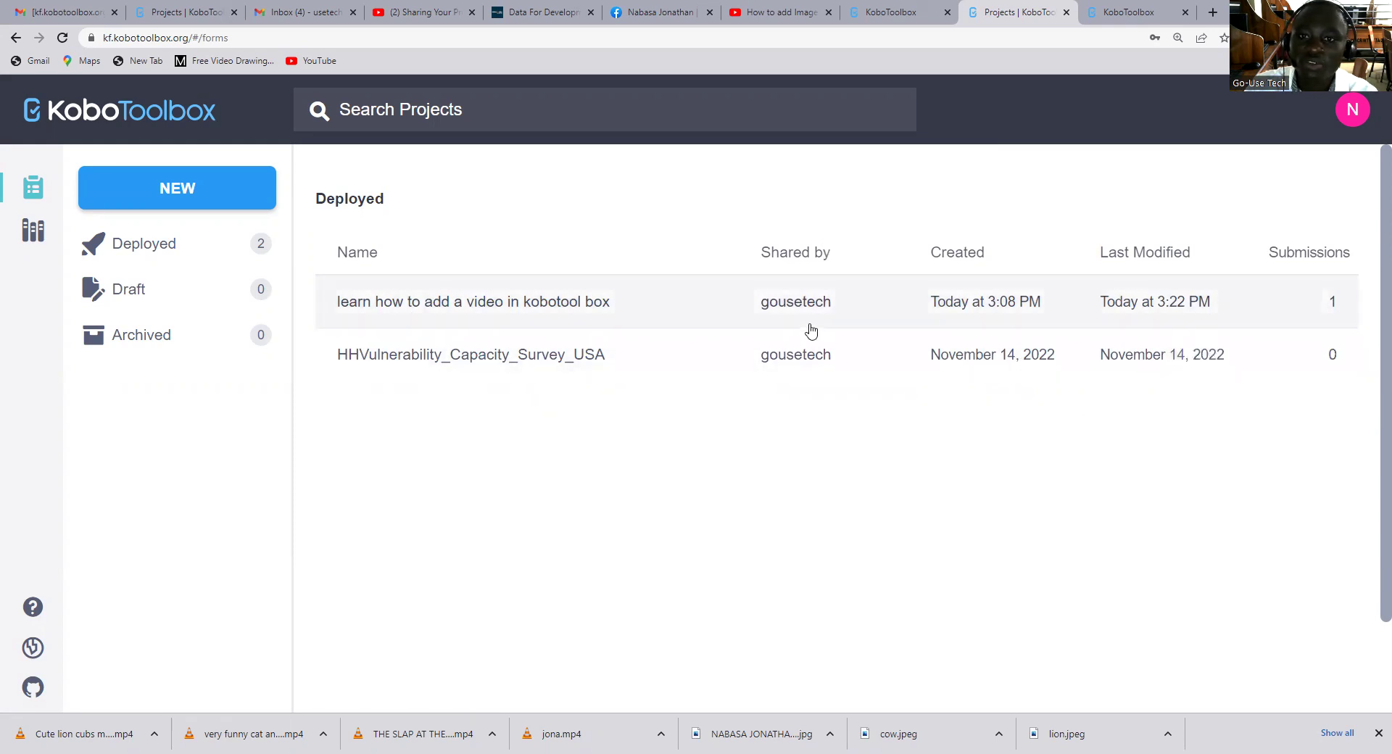
As the collaborator, open HHVulnerability_Capacity_Survey_USA in the Form Builder
drag(743, 224, 860, 427)
click(833, 329)
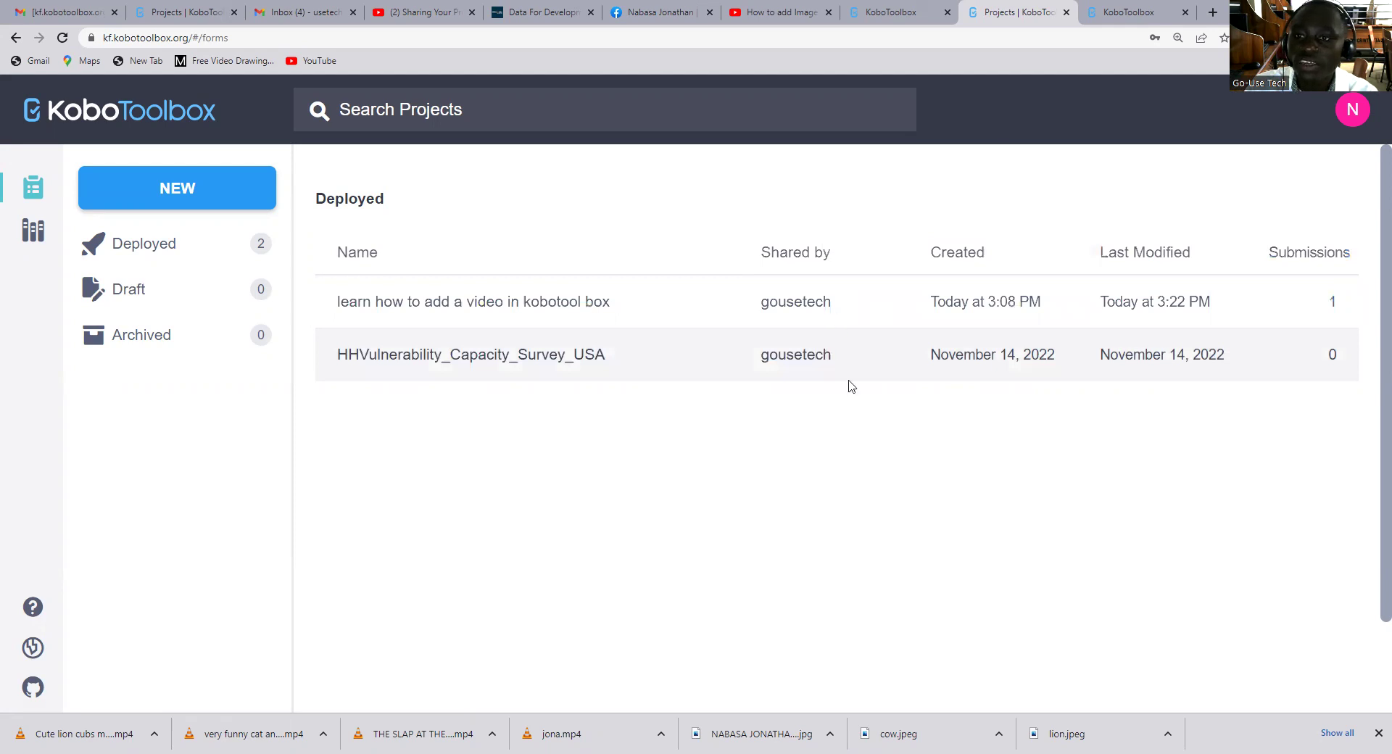
click(526, 350)
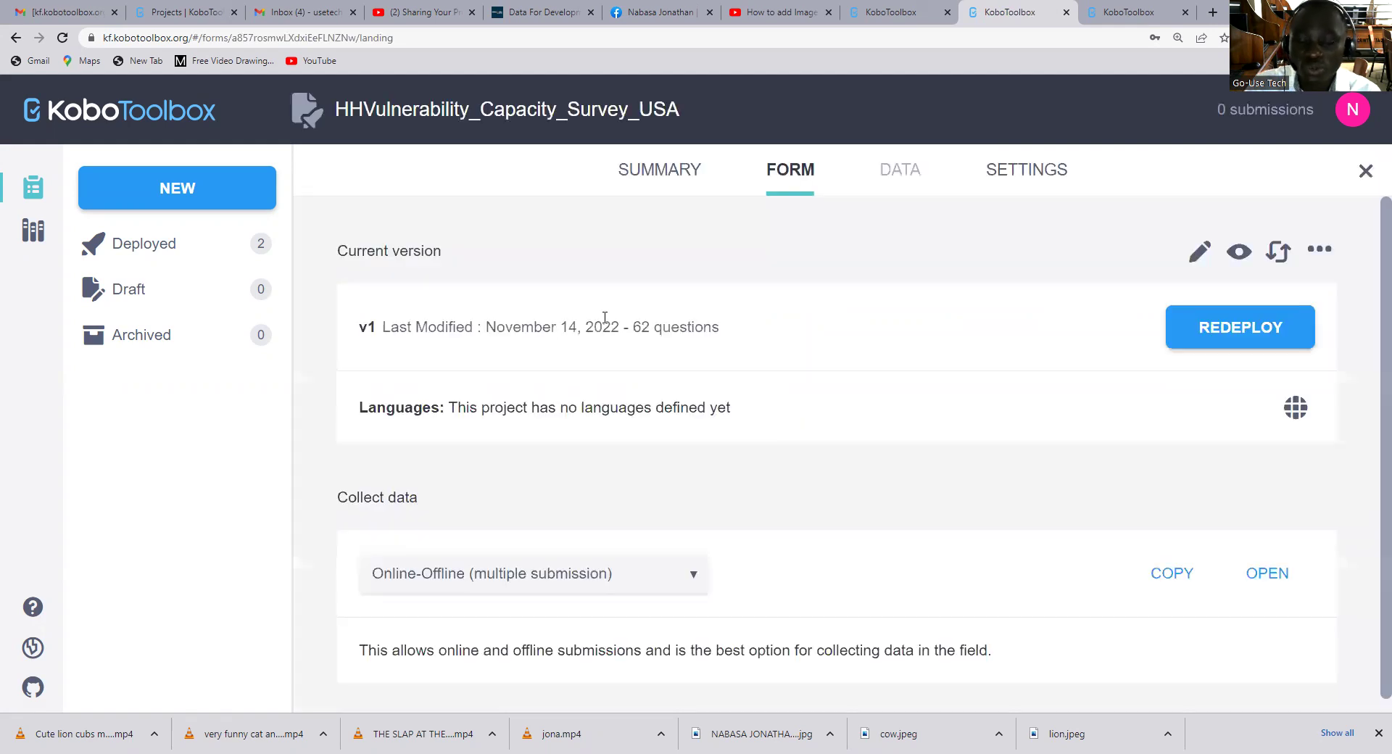
click(1201, 258)
Scroll through the form's questions, then return to the owner's sharing settings tab
scroll(790, 374, down, 4)
scroll(784, 371, down, 10)
scroll(781, 372, up, 8)
scroll(782, 372, up, 12)
scroll(783, 360, down, 16)
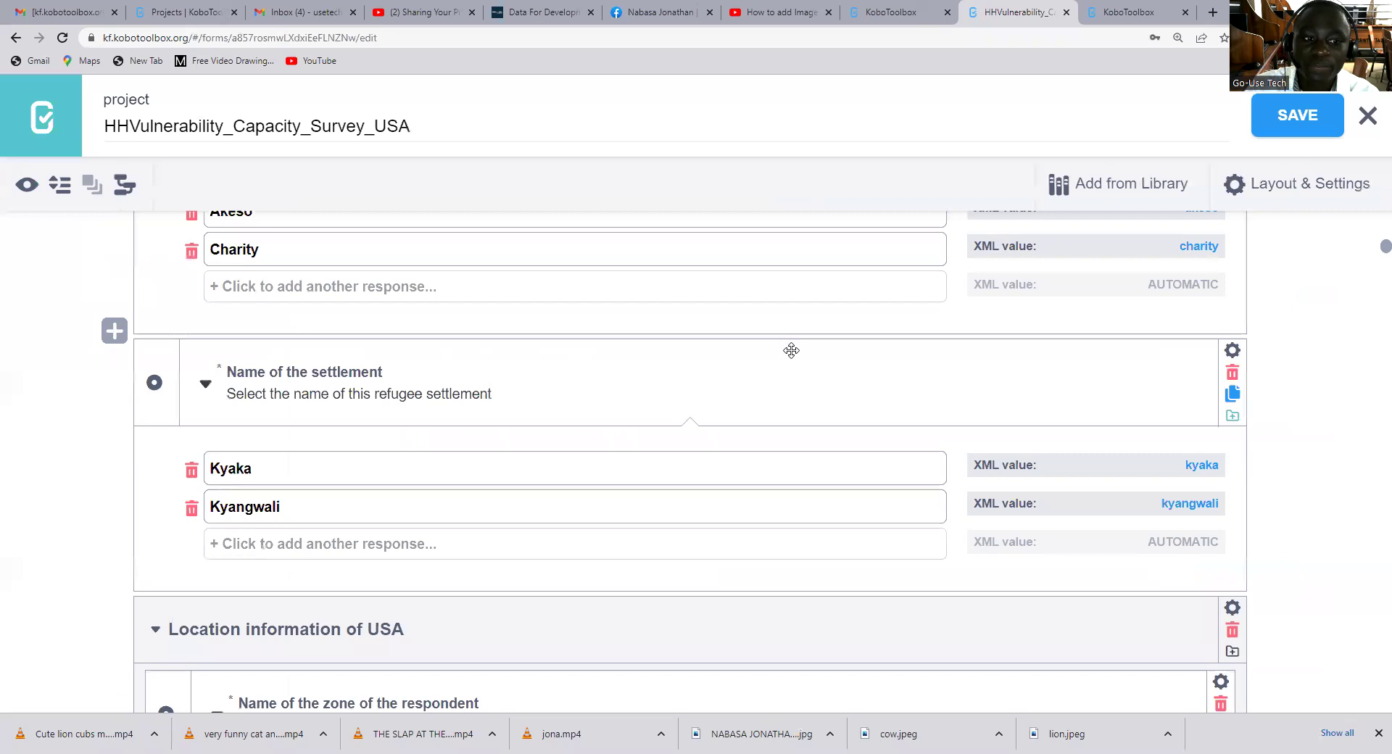
scroll(788, 351, down, 12)
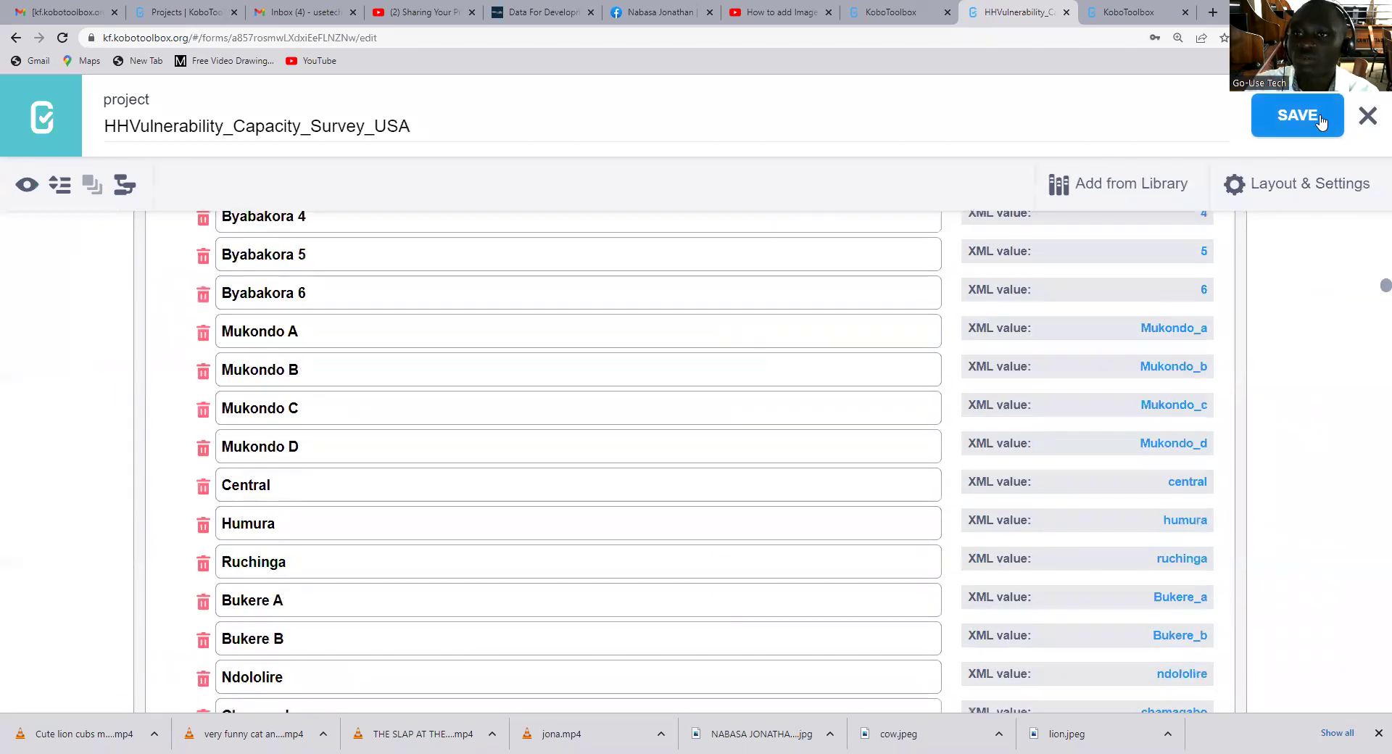
click(896, 12)
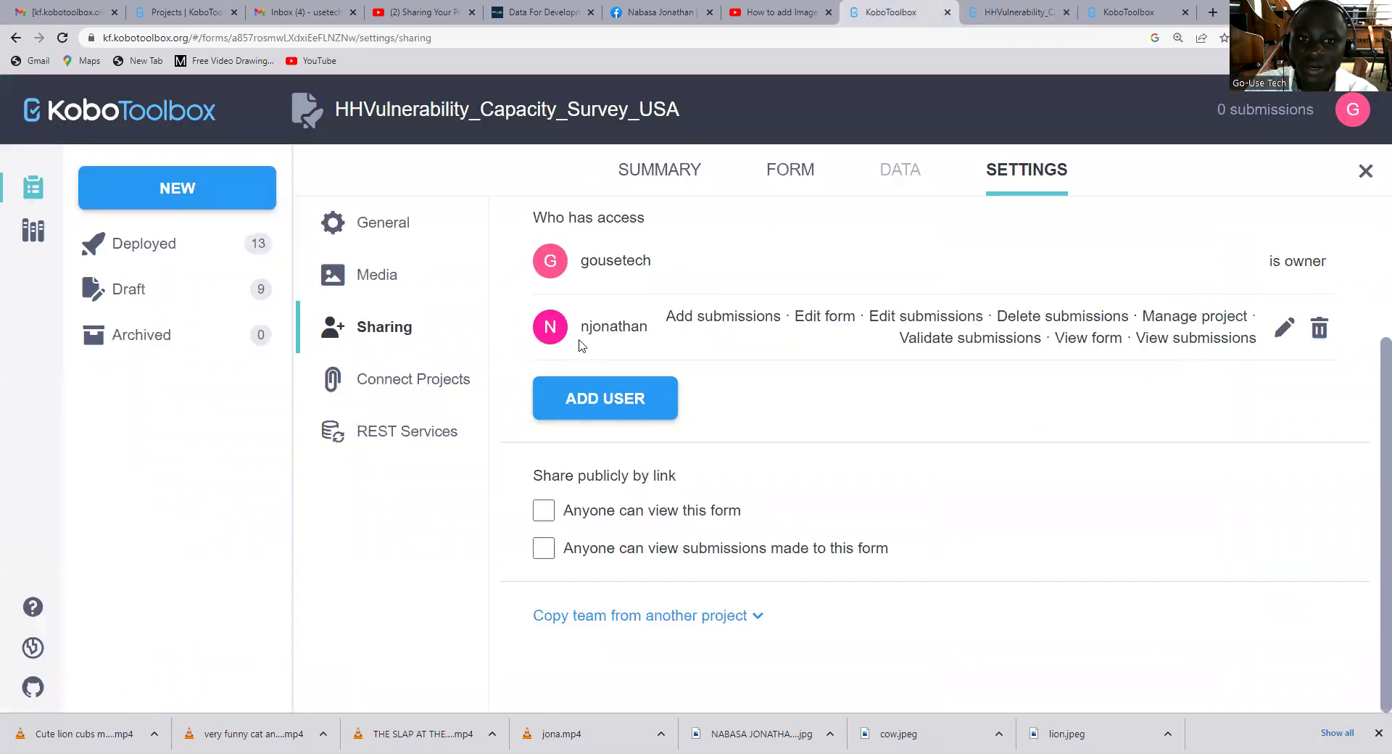